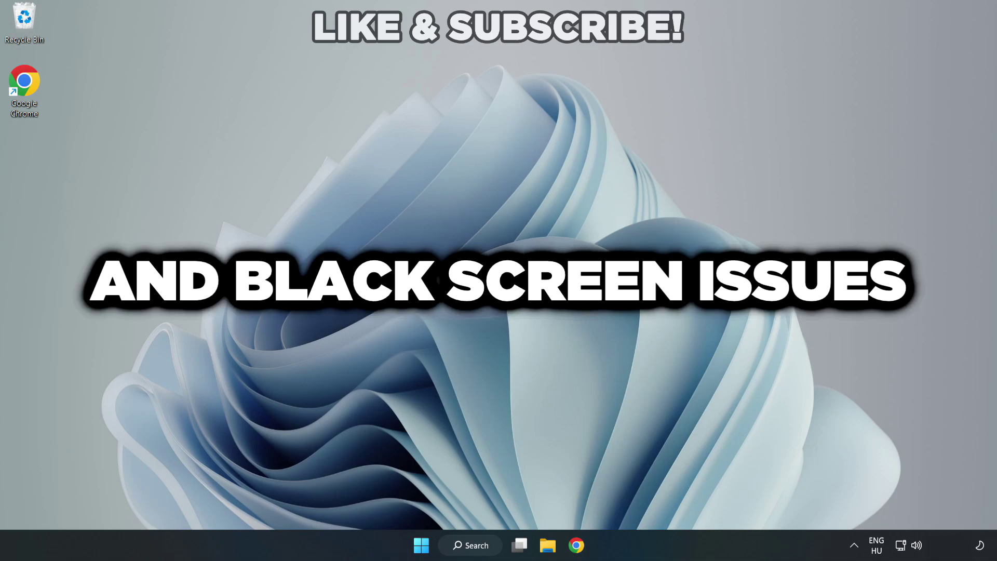
Step: Search Windows for Device Manager and launch it
{"action": "left_click", "coordinate": [472, 544]}
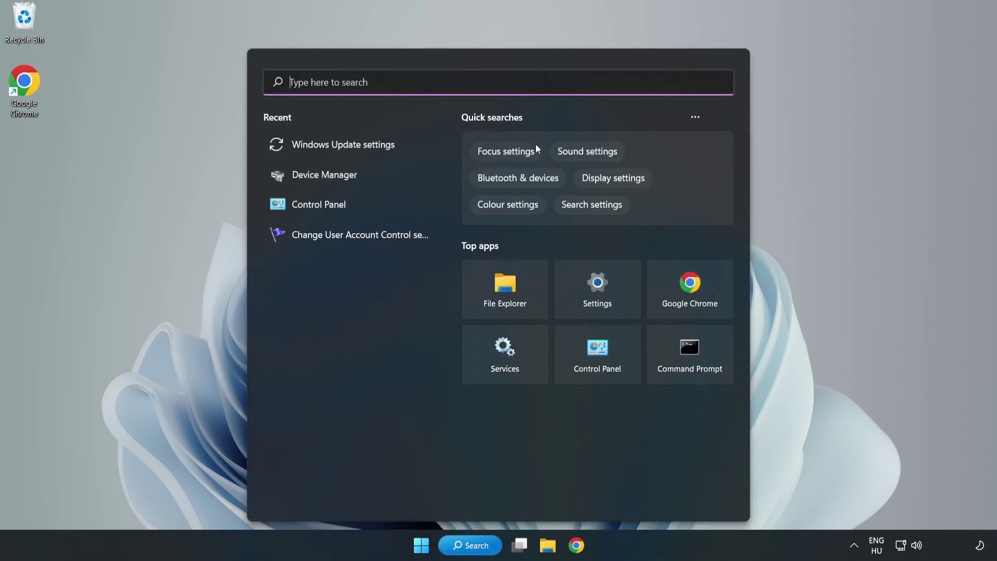
{"action": "type", "text": "device m"}
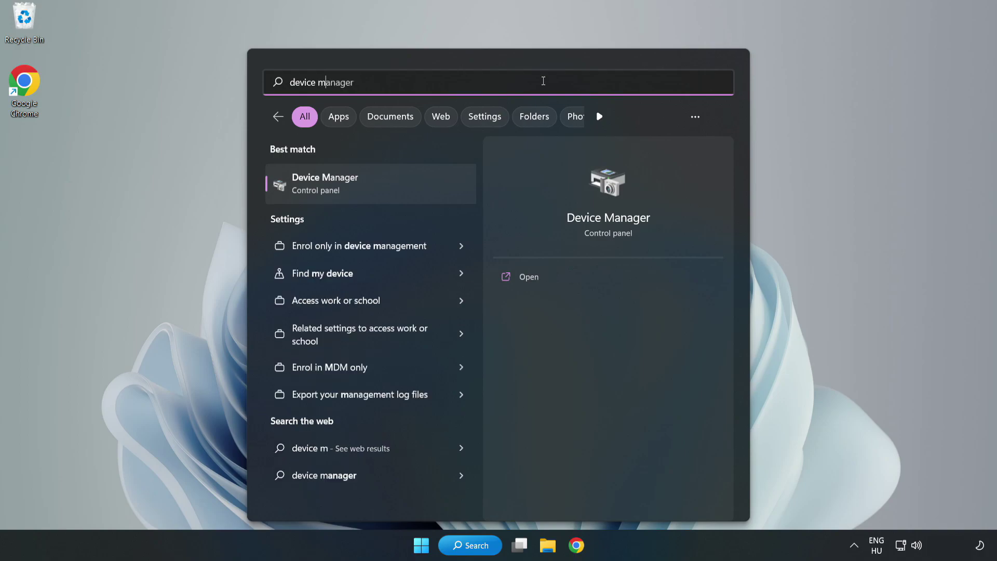
{"action": "type", "text": "anager"}
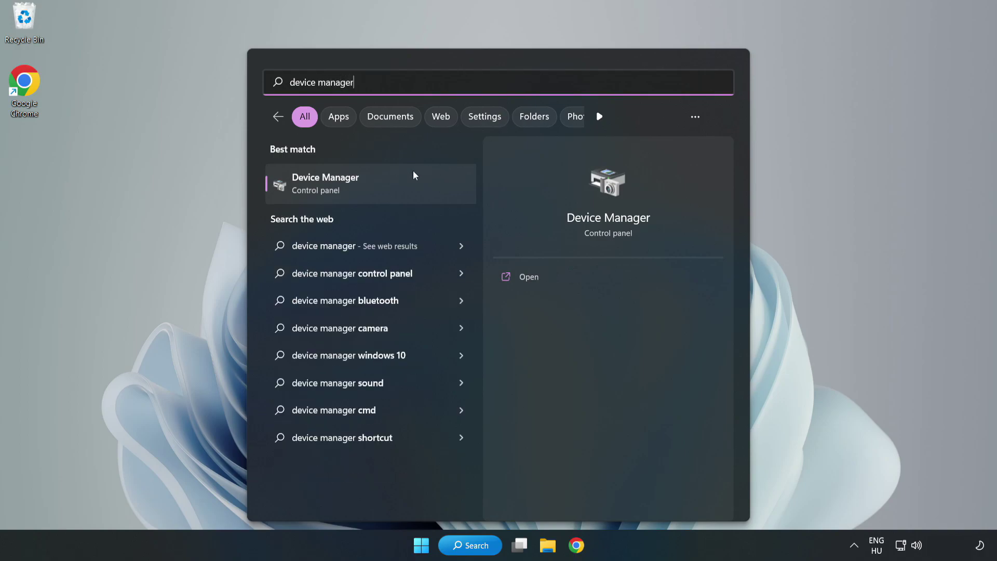
{"action": "left_click", "coordinate": [370, 188]}
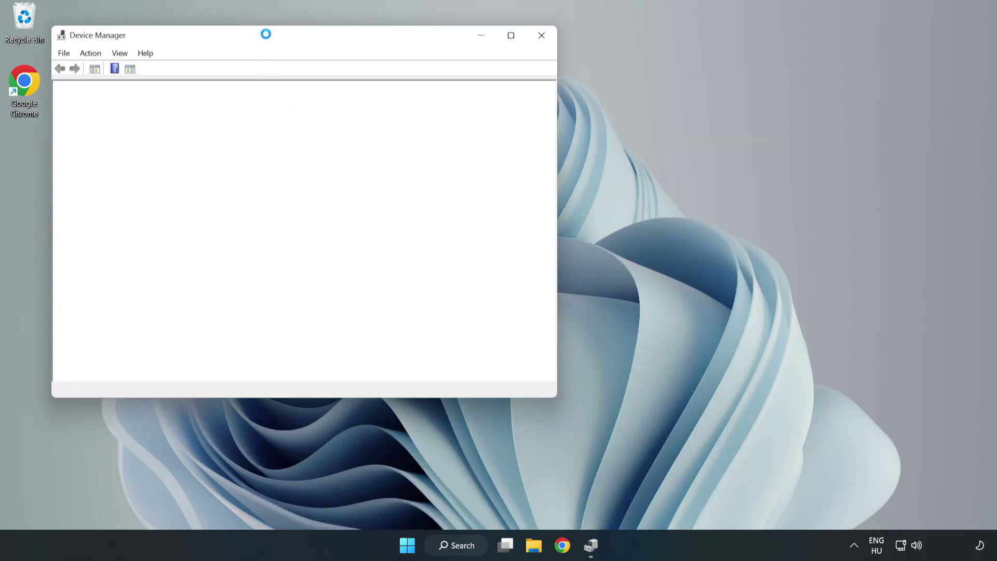
Step: Expand Display adapters and select the VMware SVGA 3D adapter's actions
{"action": "left_click_drag", "start_coordinate": [267, 37], "coordinate": [444, 89]}
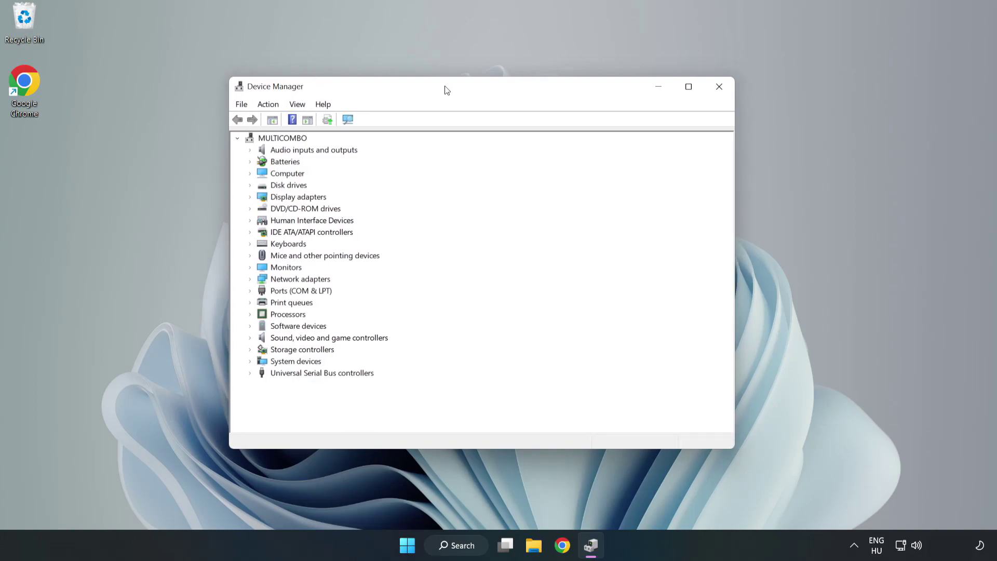
{"action": "left_click", "coordinate": [268, 196]}
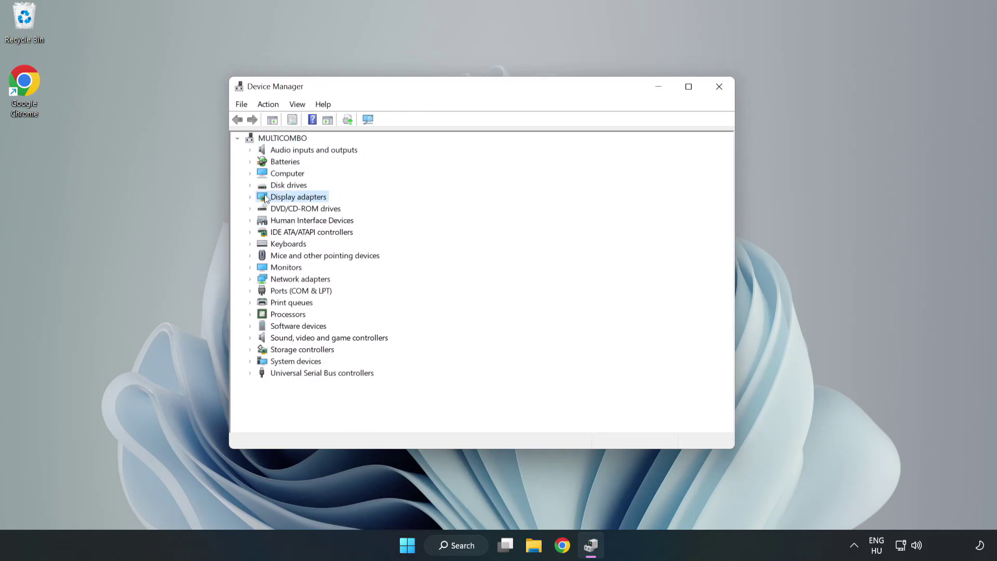
{"action": "left_click", "coordinate": [251, 198]}
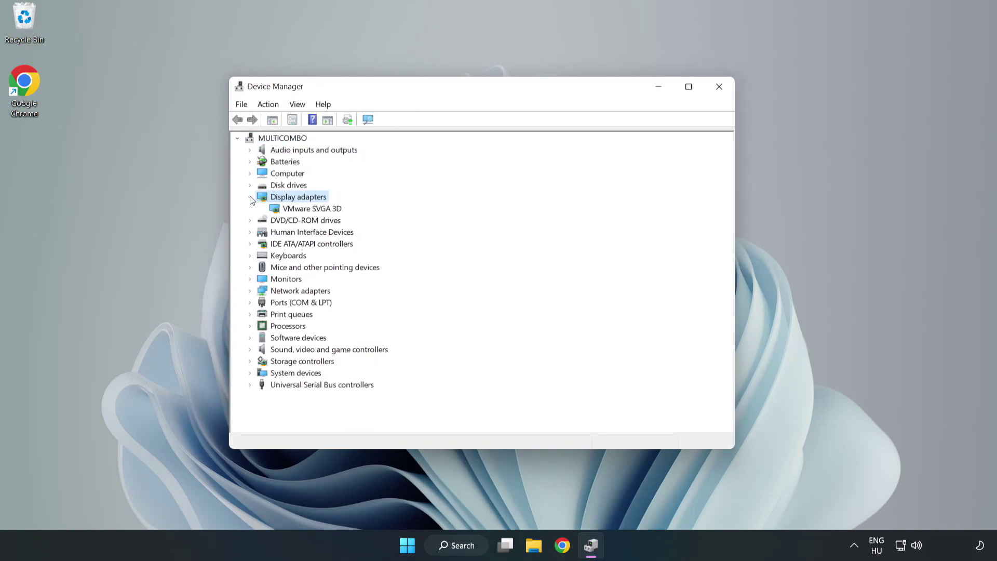
{"action": "left_click", "coordinate": [278, 208]}
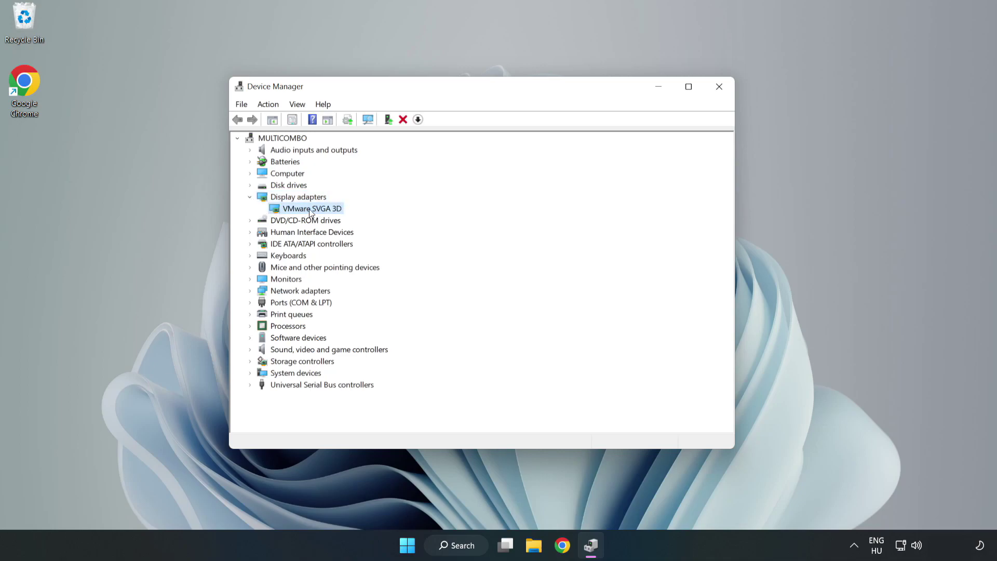
{"action": "right_click", "coordinate": [308, 210]}
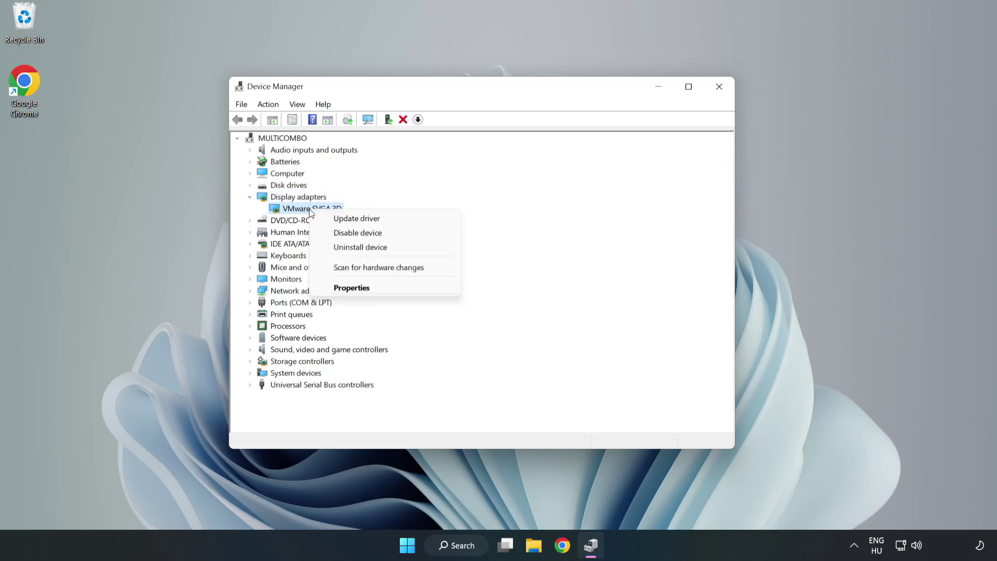
Step: Search automatically for an updated driver, accept that the best one is installed, and close Device Manager
{"action": "left_click", "coordinate": [387, 222]}
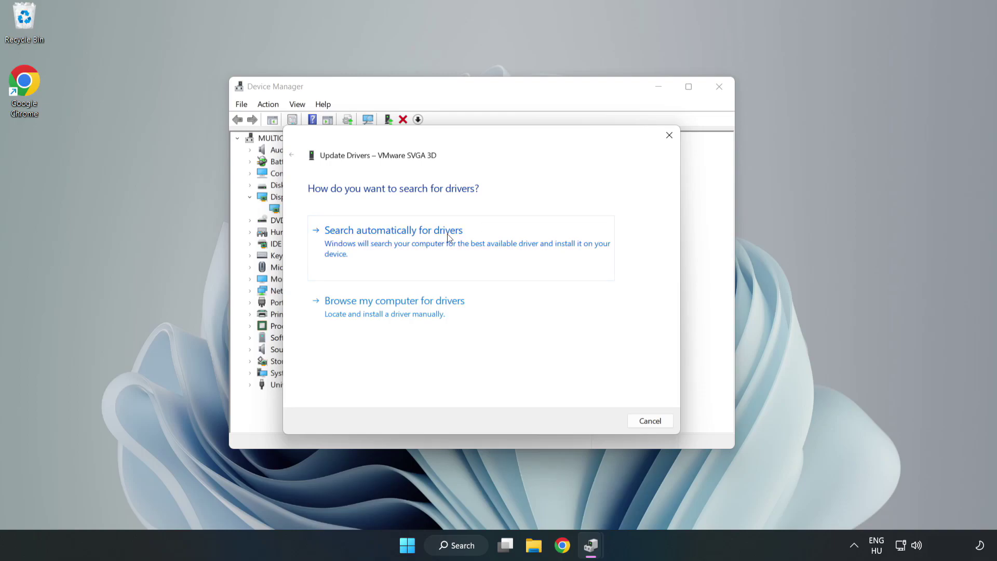
{"action": "left_click", "coordinate": [396, 243]}
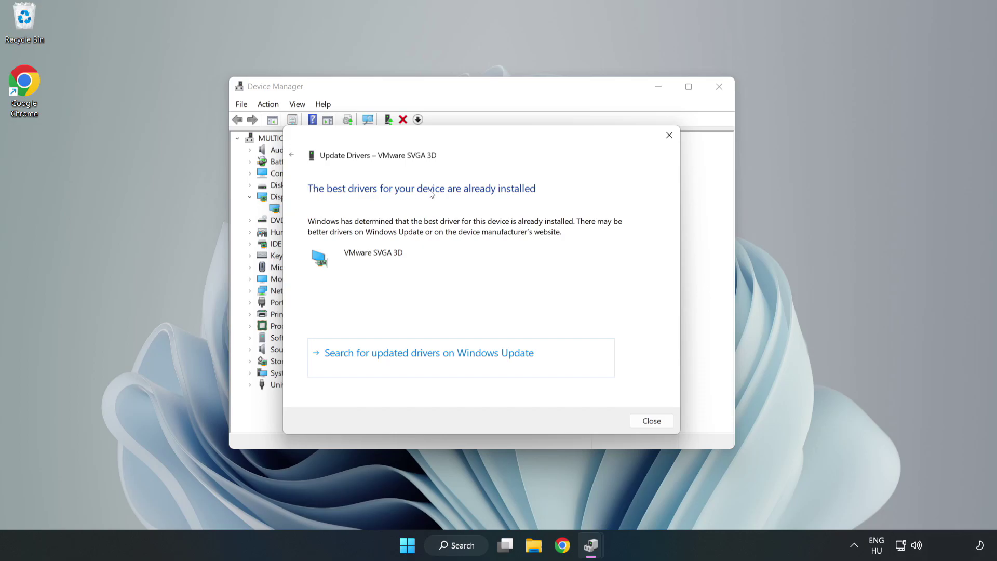
{"action": "left_click", "coordinate": [651, 422]}
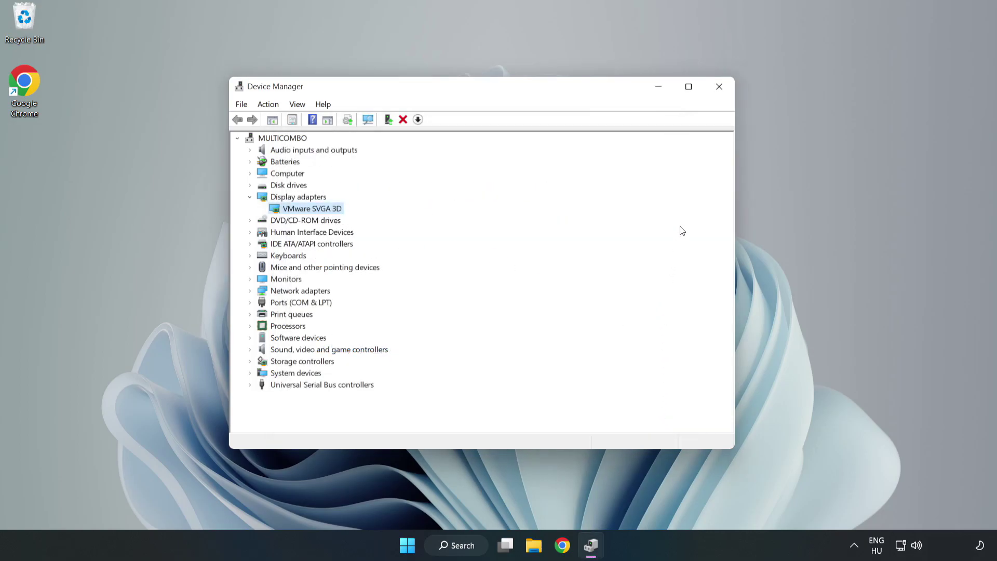
{"action": "left_click", "coordinate": [720, 87]}
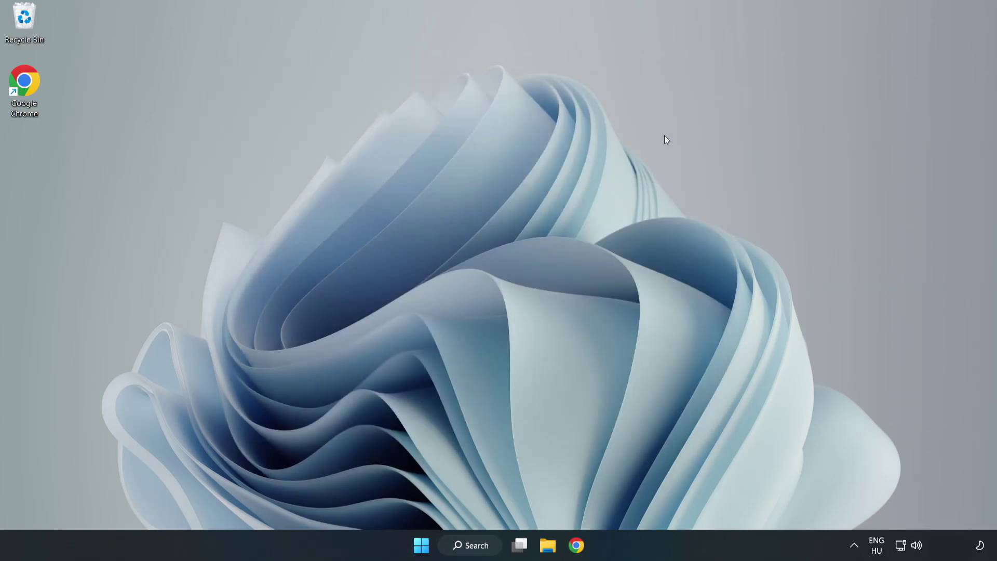
Step: Reopen Windows Search to look up Windows Update settings
{"action": "left_click", "coordinate": [470, 545]}
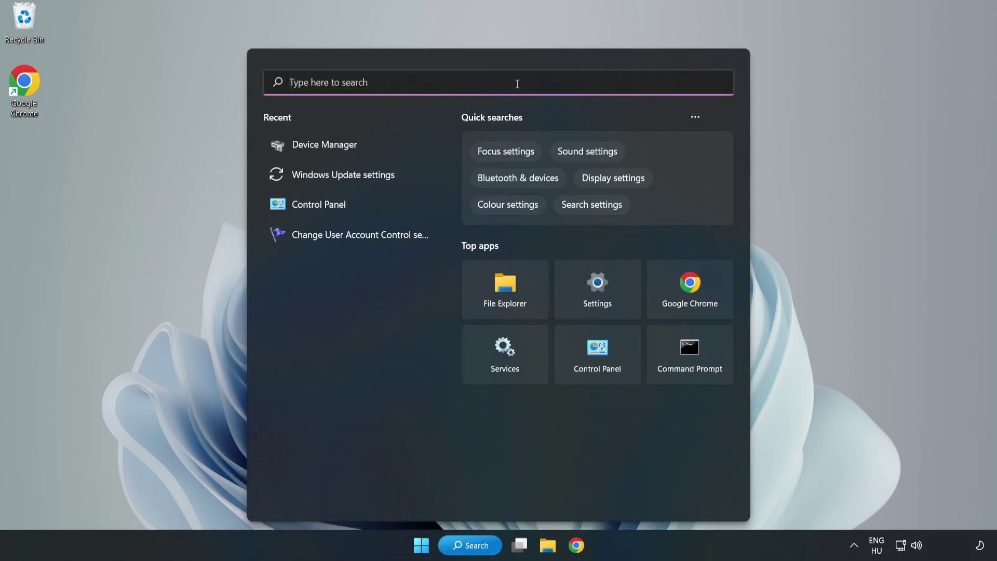
{"action": "type", "text": "updates"}
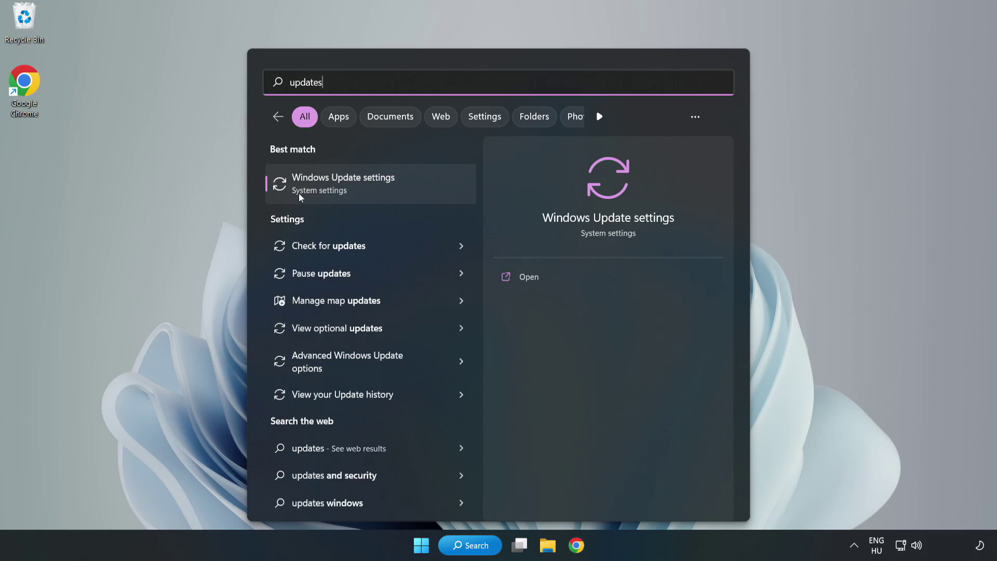
Step: Check for Windows updates in maximized Settings, confirm the PC is up to date, and close Settings
{"action": "left_click", "coordinate": [356, 189]}
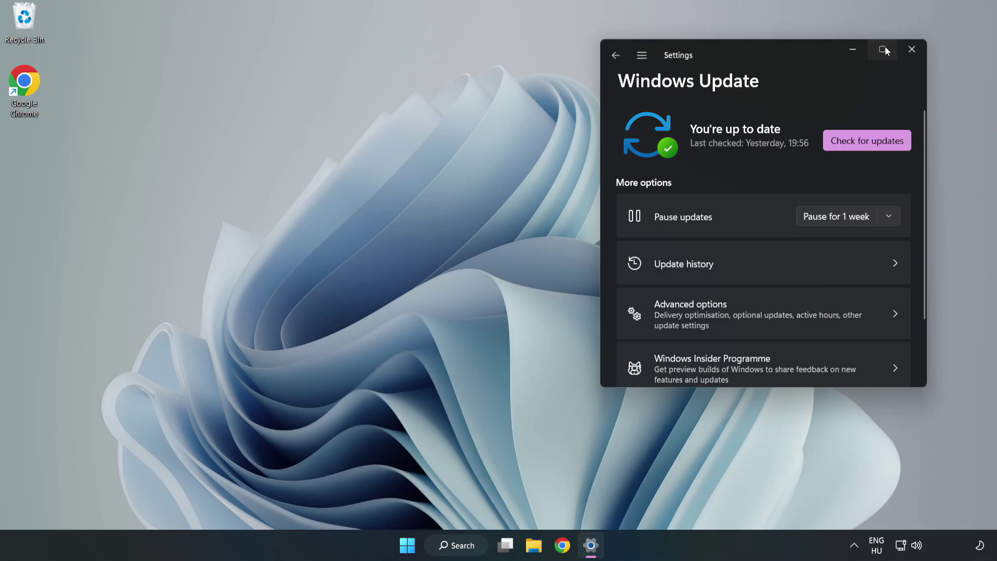
{"action": "left_click", "coordinate": [885, 46]}
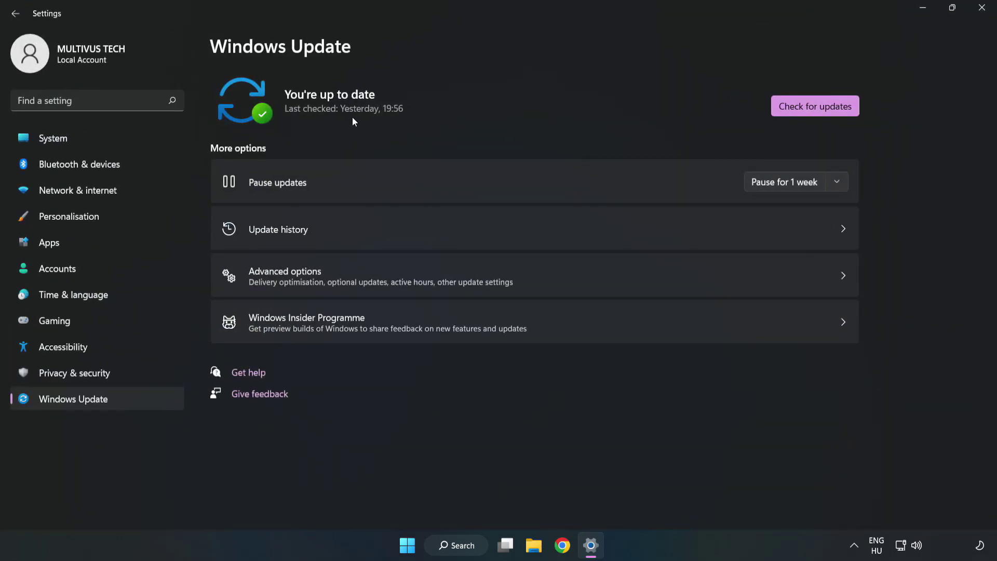
{"action": "left_click", "coordinate": [819, 108]}
{"action": "left_click", "coordinate": [982, 8]}
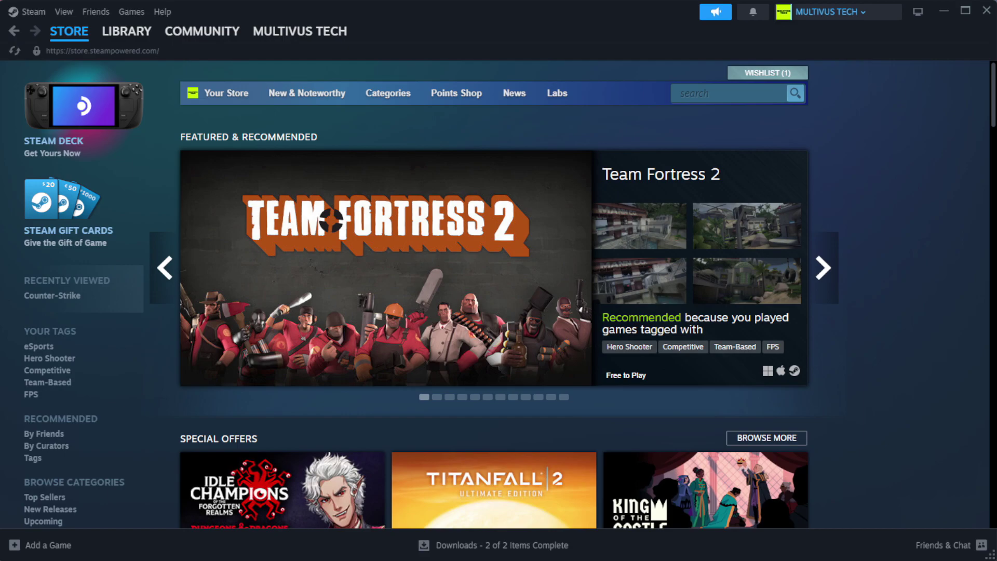
{"action": "mouse_move", "coordinate": [127, 31]}
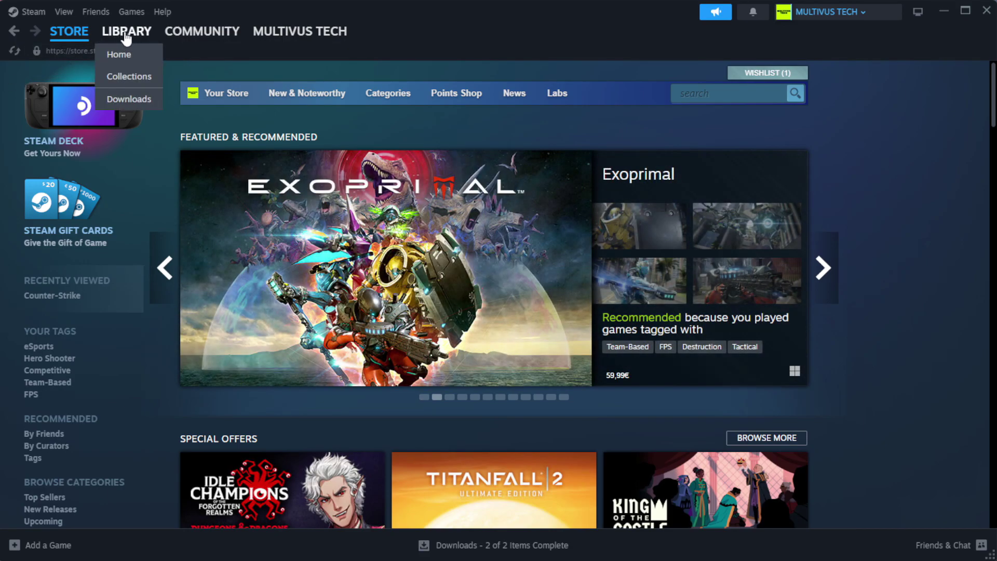
Step: From the Steam Library, verify YOUR NOT WORKING GAME's installed files, validating all 1039
{"action": "left_click", "coordinate": [133, 53]}
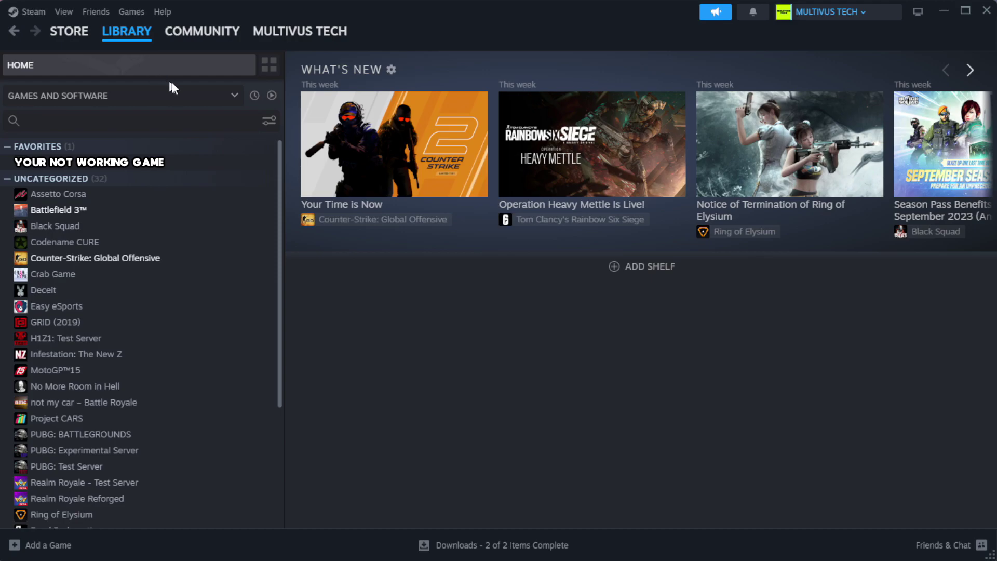
{"action": "right_click", "coordinate": [245, 168]}
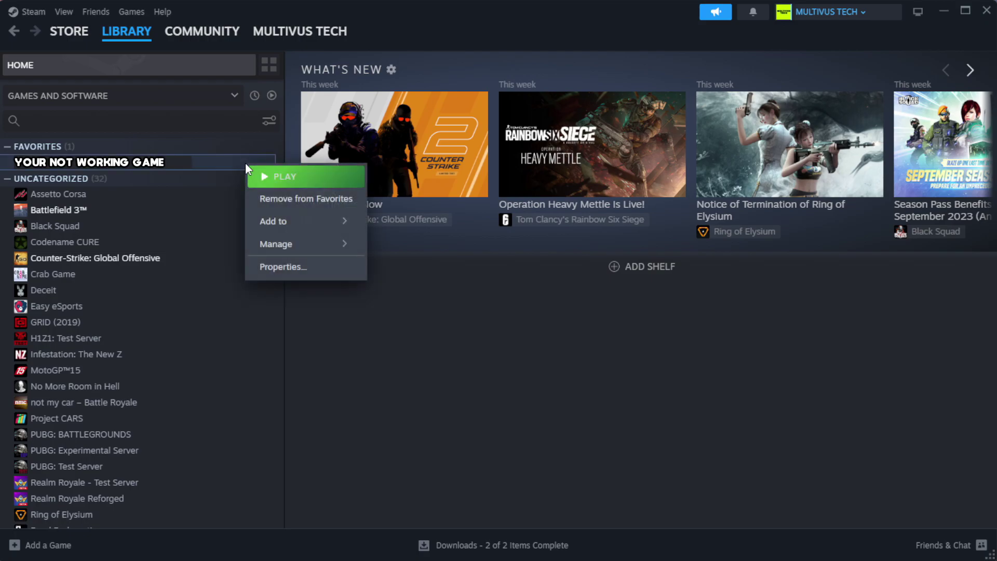
{"action": "left_click", "coordinate": [308, 266]}
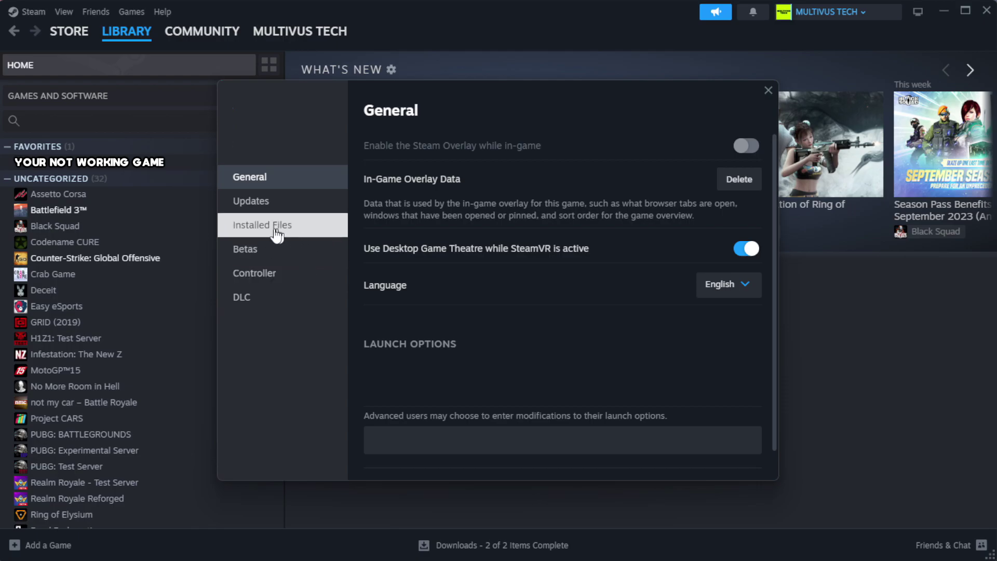
{"action": "left_click", "coordinate": [328, 235]}
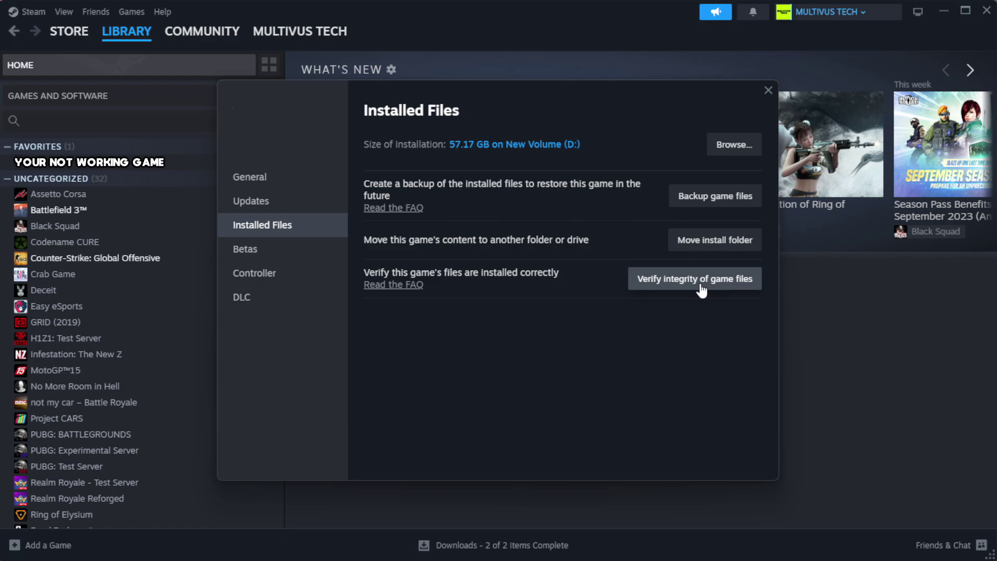
{"action": "left_click", "coordinate": [701, 288]}
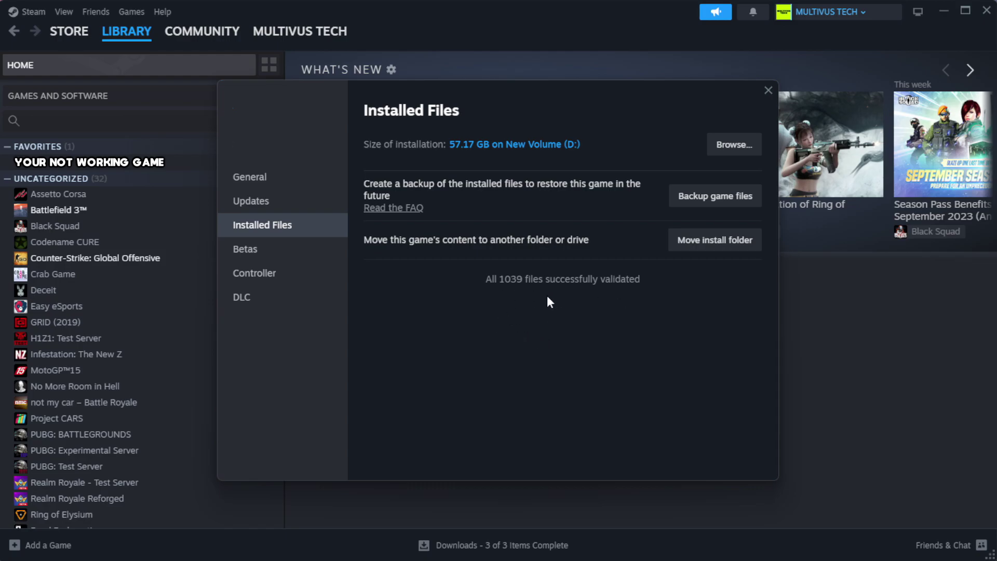
Step: Browse to the game's install folder and bring up options for the YOUR NOT WORKING GAME shortcut
{"action": "left_click", "coordinate": [732, 146]}
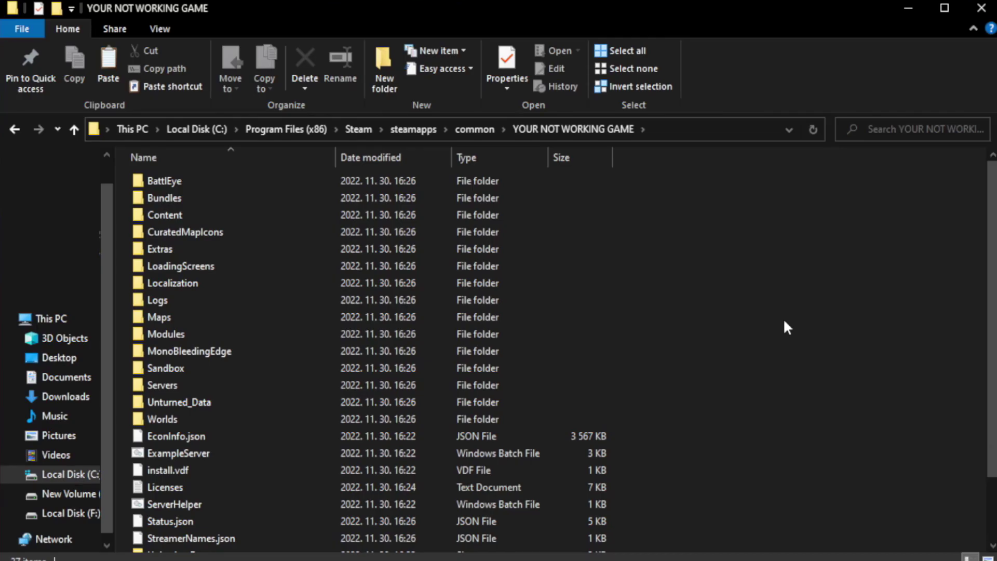
{"action": "left_click_drag", "start_coordinate": [992, 296], "coordinate": [994, 372]}
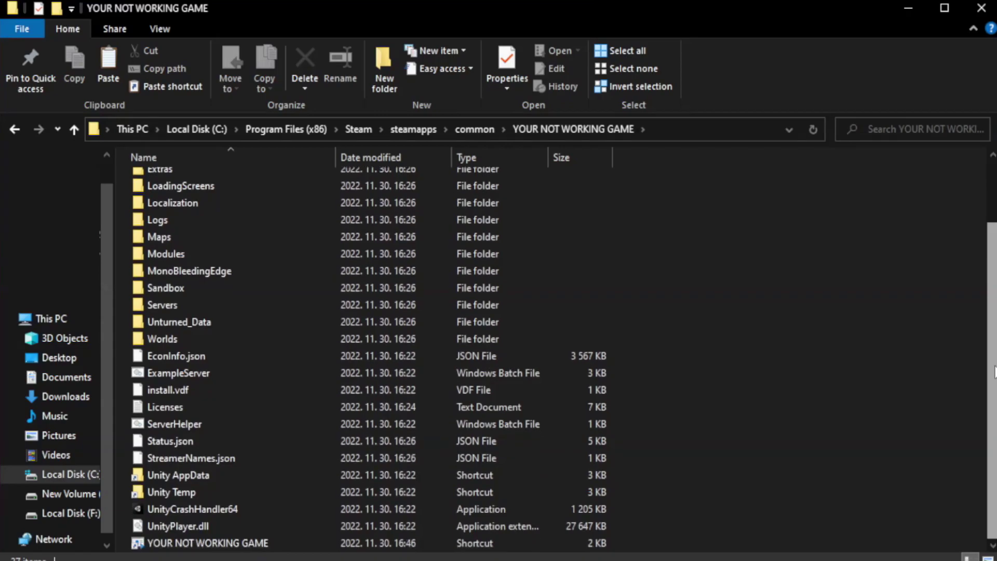
{"action": "left_click", "coordinate": [347, 543]}
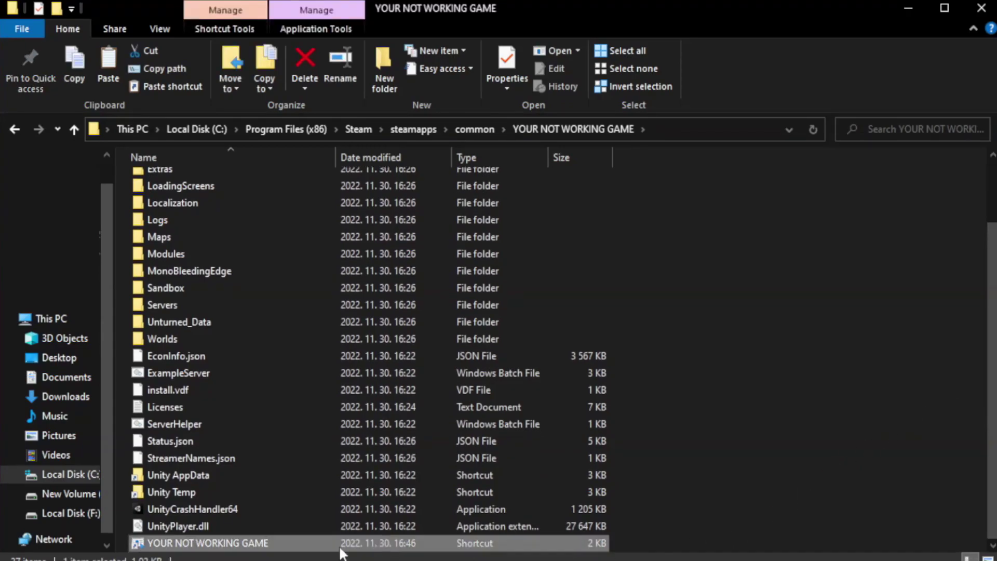
{"action": "right_click", "coordinate": [333, 548]}
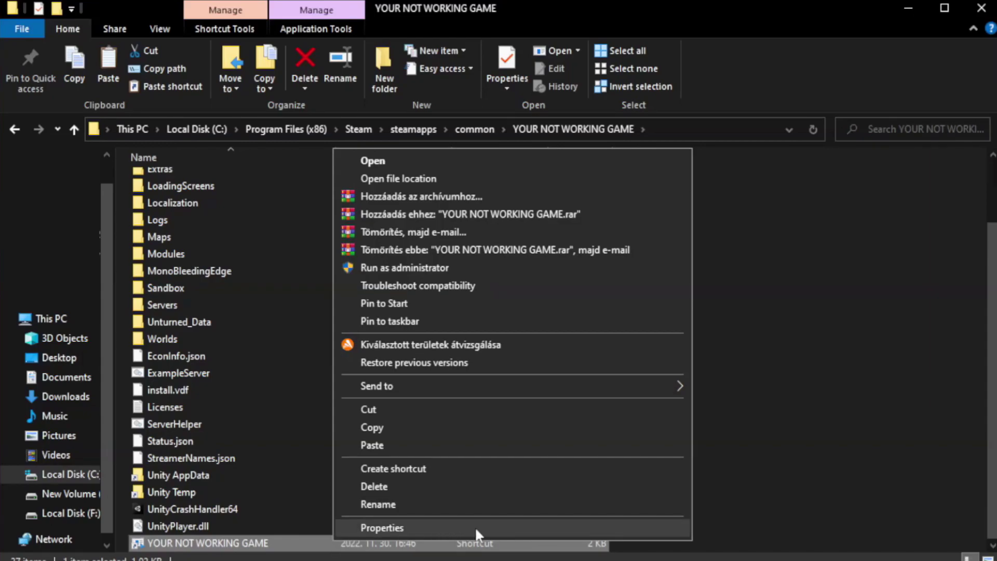
Step: In the shortcut's Compatibility settings, enable compatibility mode with Windows 8 as the target
{"action": "left_click", "coordinate": [508, 532]}
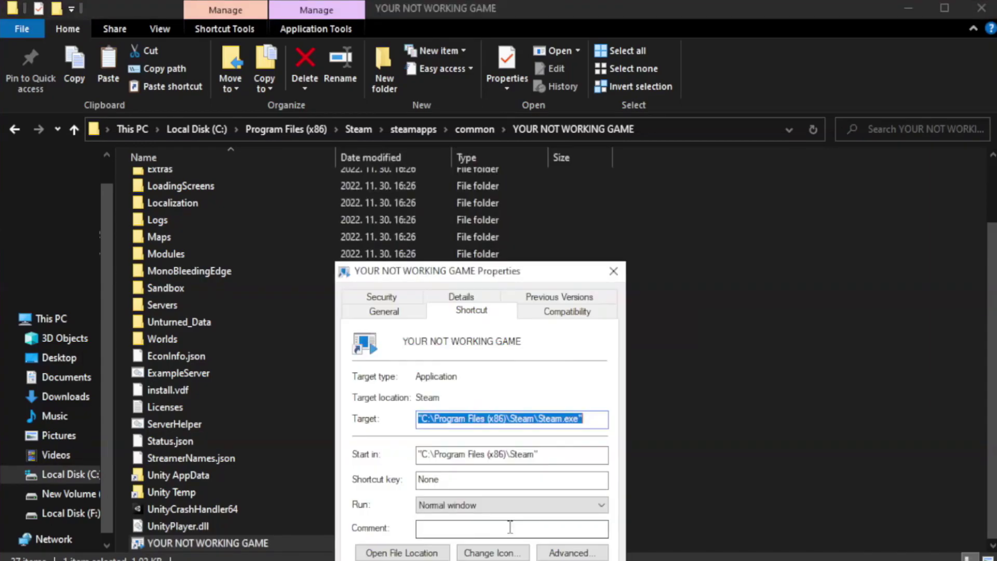
{"action": "left_click_drag", "start_coordinate": [505, 271], "coordinate": [501, 102]}
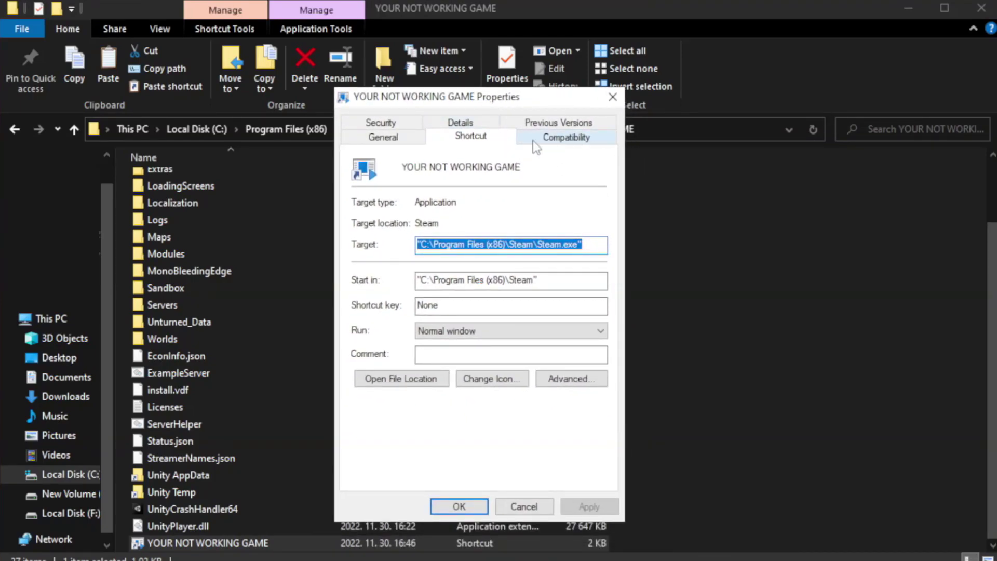
{"action": "left_click", "coordinate": [560, 144]}
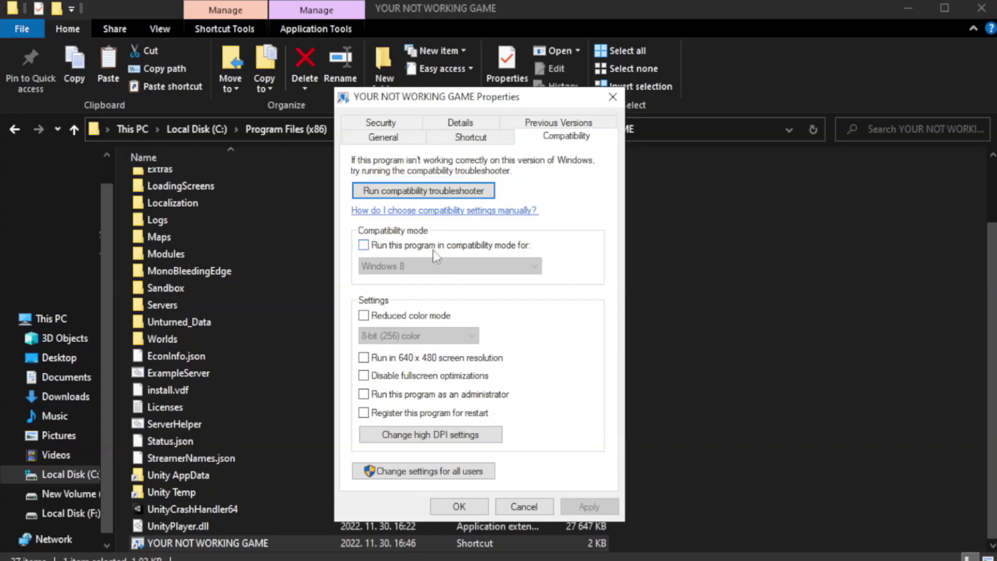
{"action": "left_click", "coordinate": [394, 244]}
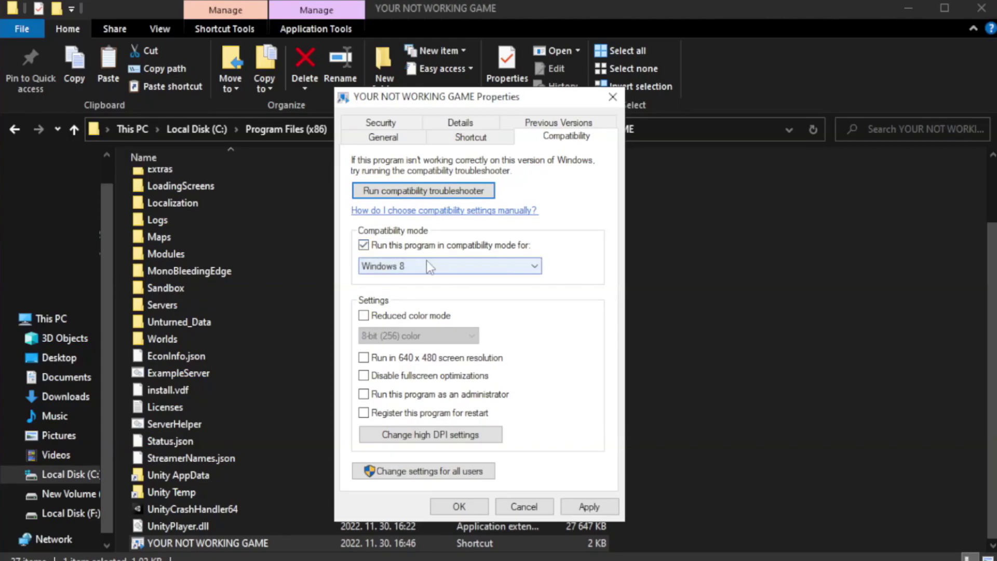
{"action": "left_click", "coordinate": [448, 266]}
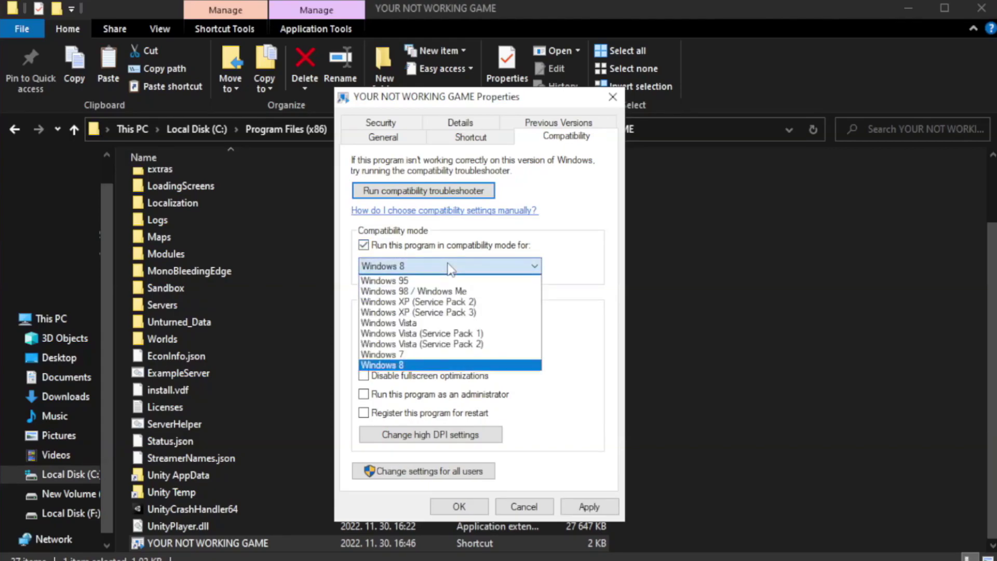
{"action": "left_click", "coordinate": [423, 365]}
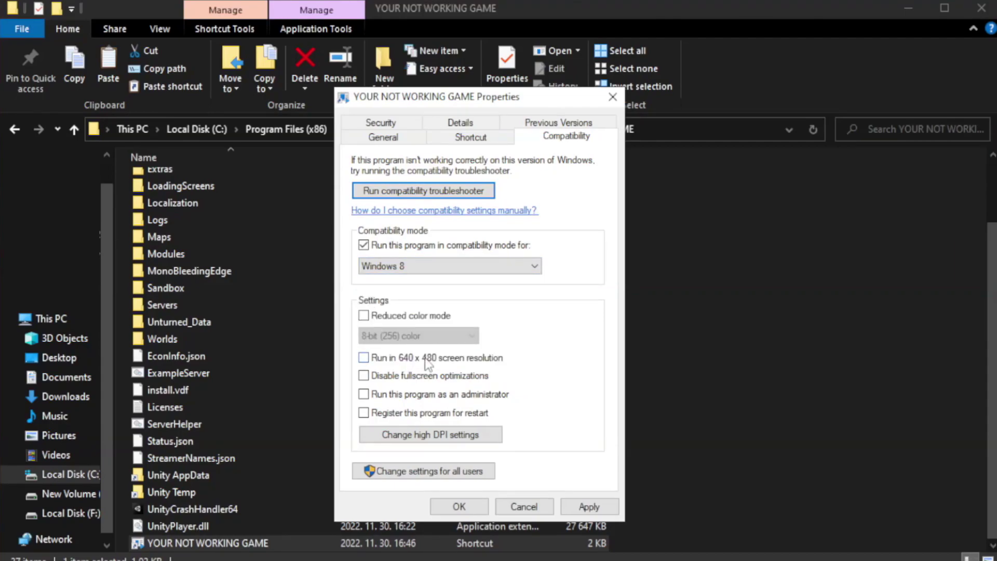
Step: Disable fullscreen optimizations, then apply and confirm the shortcut's compatibility settings
{"action": "left_click", "coordinate": [389, 380]}
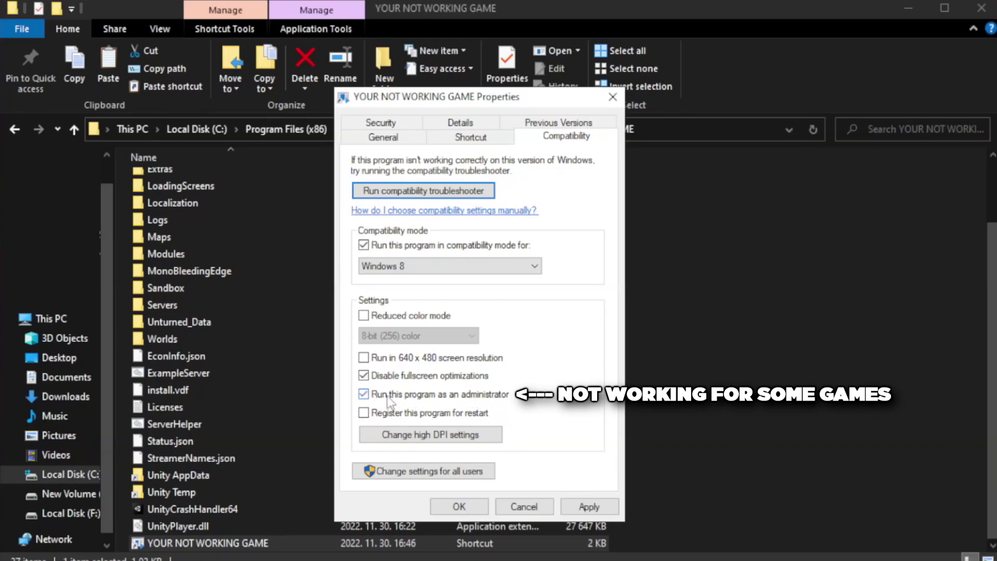
{"action": "left_click", "coordinate": [589, 507]}
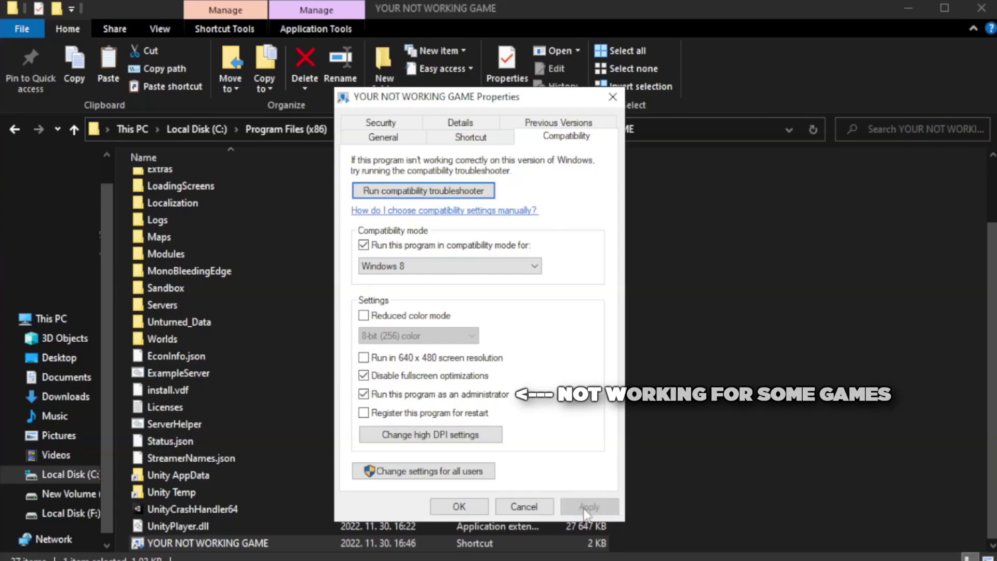
{"action": "left_click", "coordinate": [459, 507]}
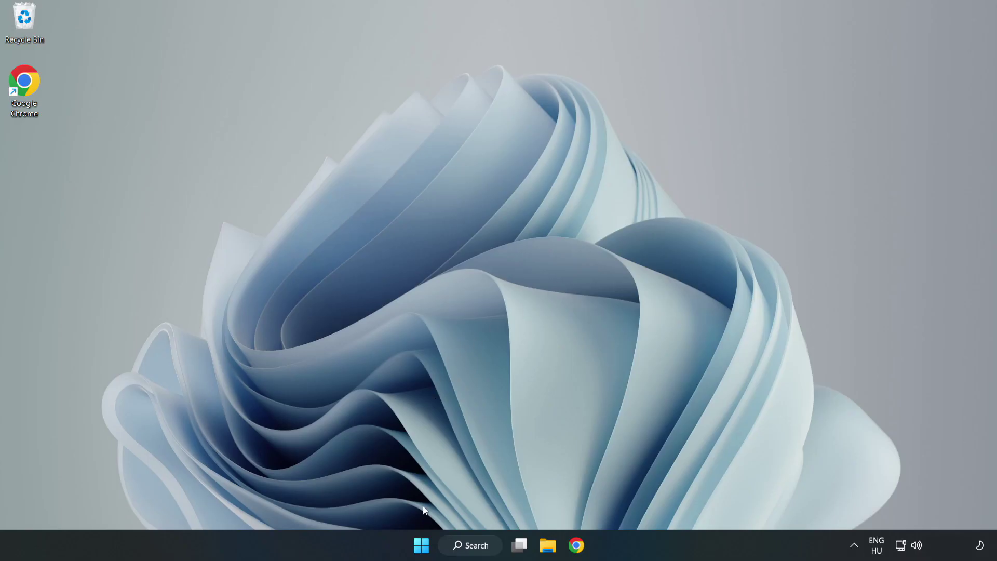
Step: Launch Task Manager from the Start button's Win+X menu
{"action": "right_click", "coordinate": [421, 548]}
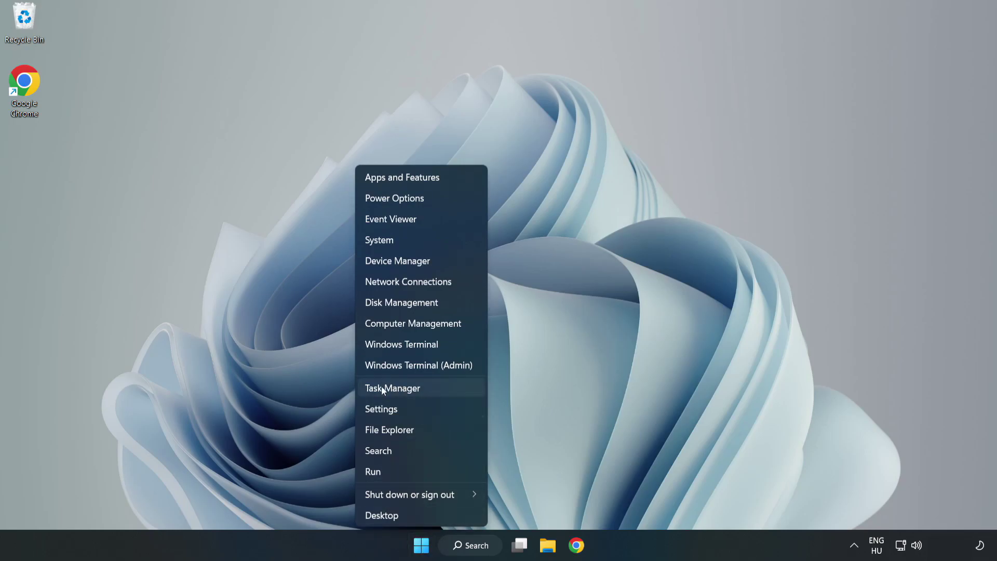
{"action": "left_click", "coordinate": [419, 387]}
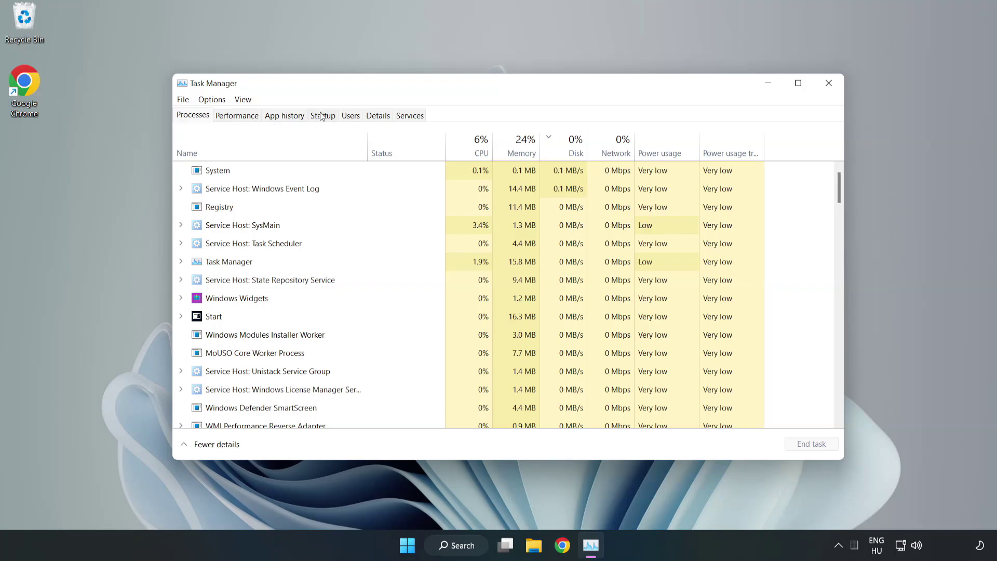
Step: Disable Cortana, Microsoft Edge, Microsoft Teams and Phone Link as startup apps, then close Task Manager
{"action": "left_click", "coordinate": [324, 117]}
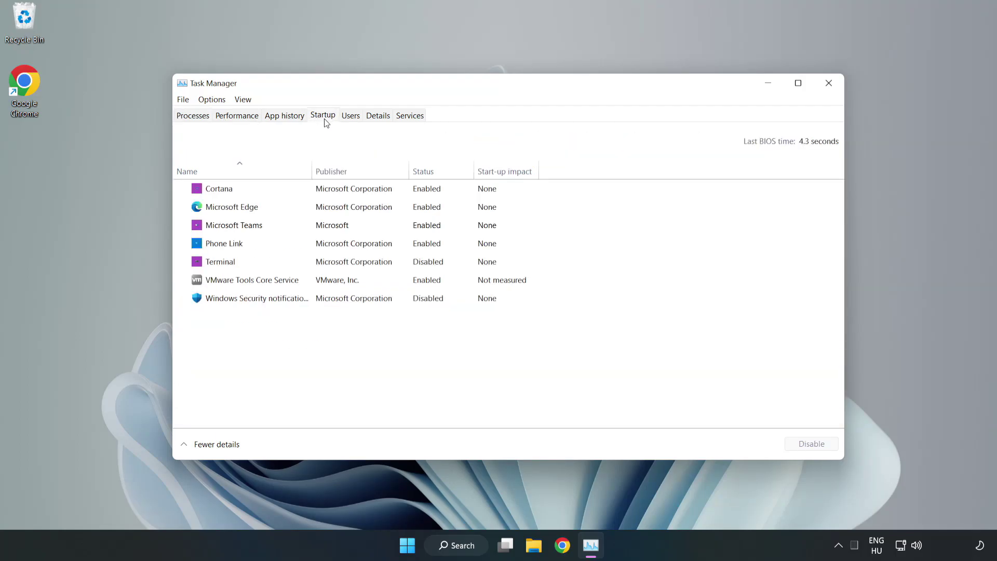
{"action": "left_click", "coordinate": [345, 190]}
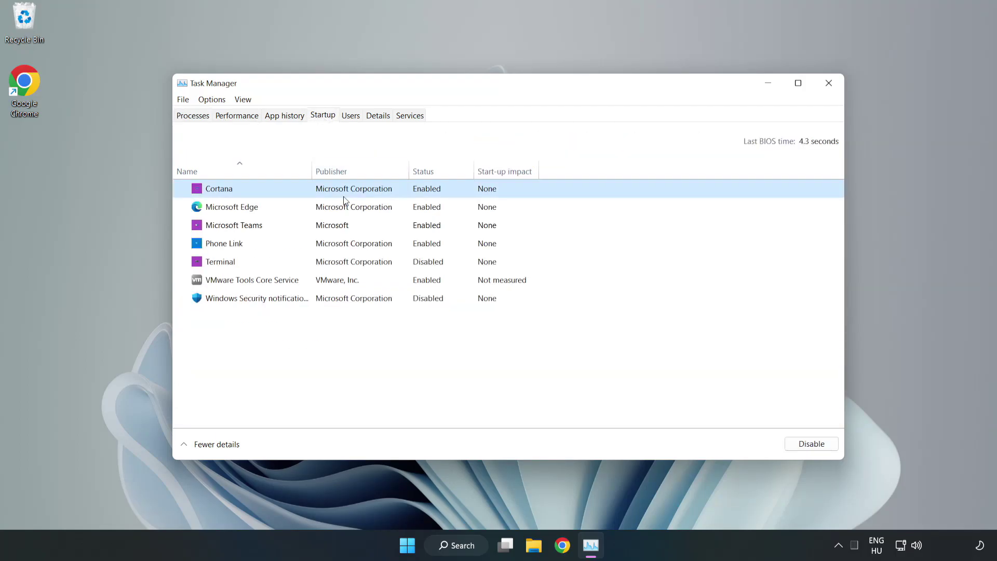
{"action": "left_click", "coordinate": [811, 443]}
{"action": "left_click", "coordinate": [432, 207]}
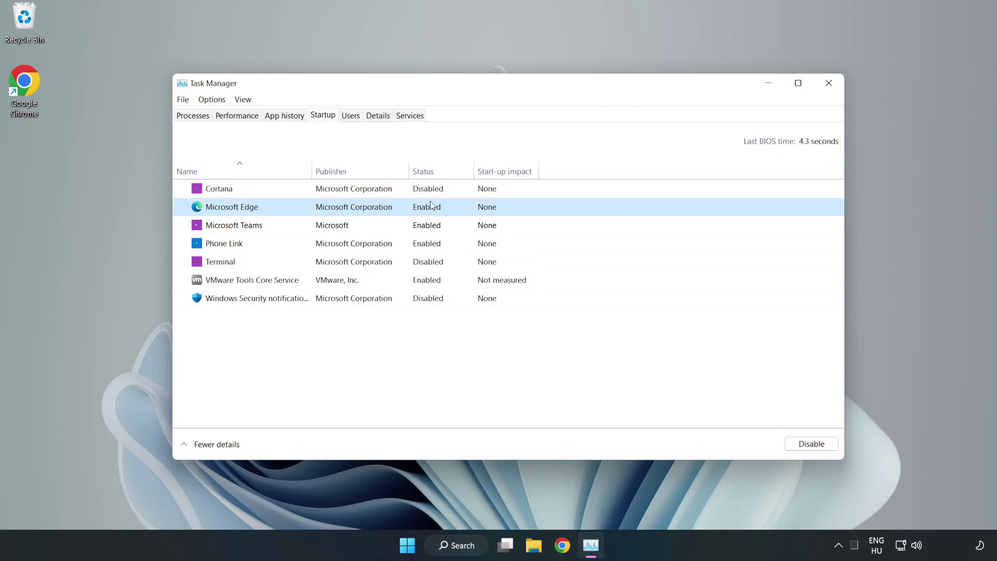
{"action": "left_click", "coordinate": [811, 444]}
{"action": "left_click", "coordinate": [335, 225]}
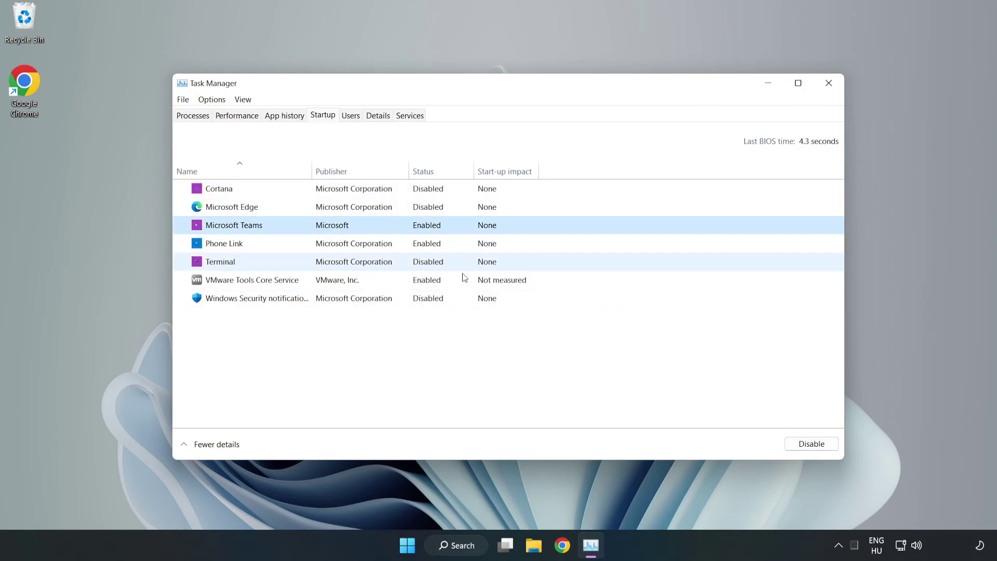
{"action": "left_click", "coordinate": [811, 443]}
{"action": "left_click", "coordinate": [334, 245]}
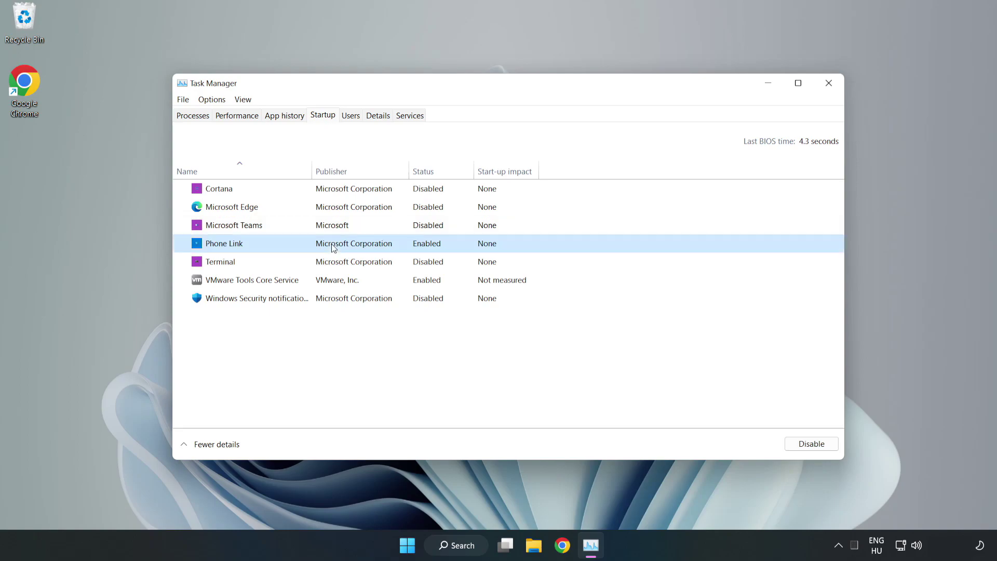
{"action": "left_click", "coordinate": [811, 443]}
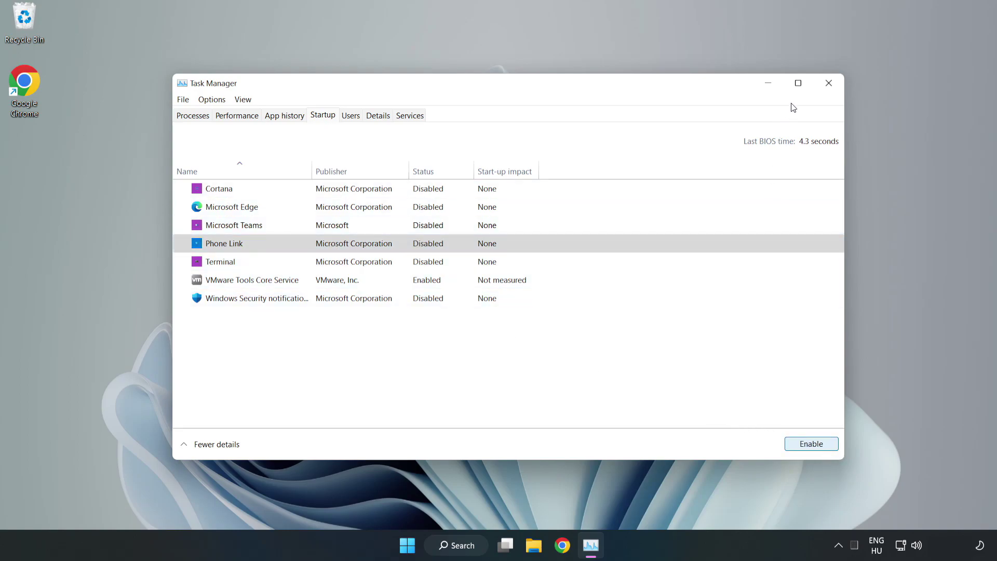
{"action": "left_click", "coordinate": [829, 84]}
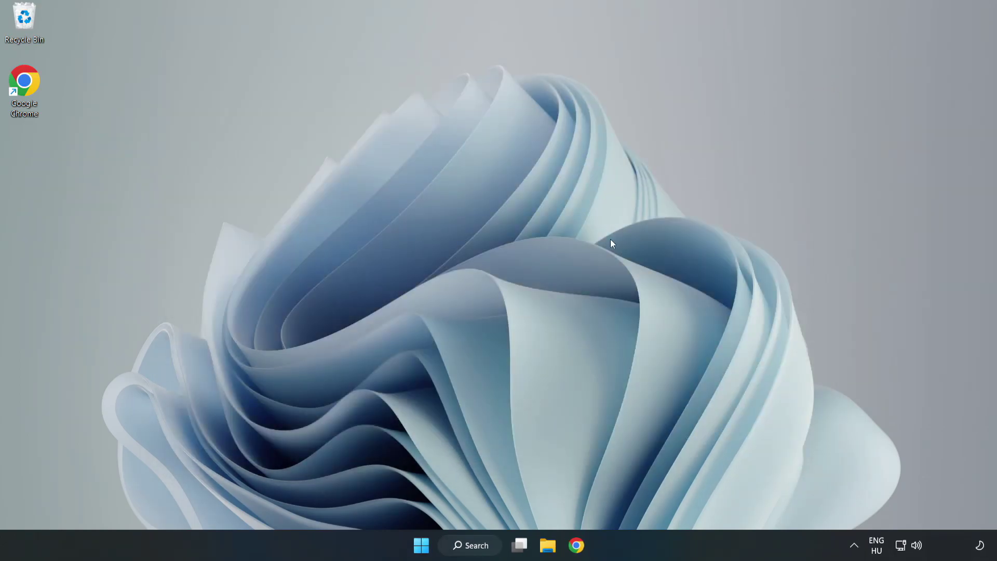
Step: In Chrome, download the DirectX End-User Runtime Web Installer and run dxwebsetup.exe
{"action": "left_click", "coordinate": [576, 546]}
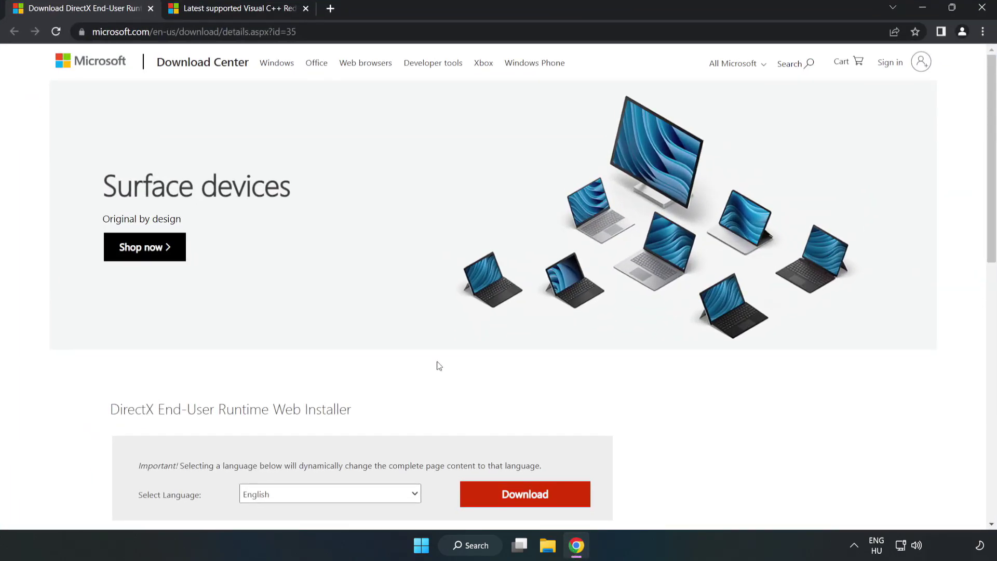
{"action": "left_click", "coordinate": [309, 36]}
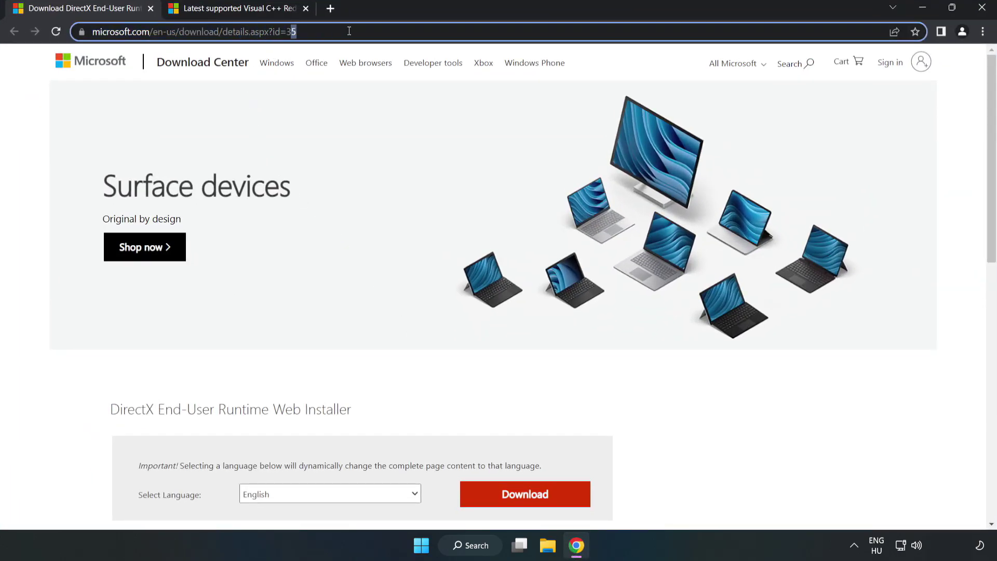
{"action": "left_click", "coordinate": [42, 119]}
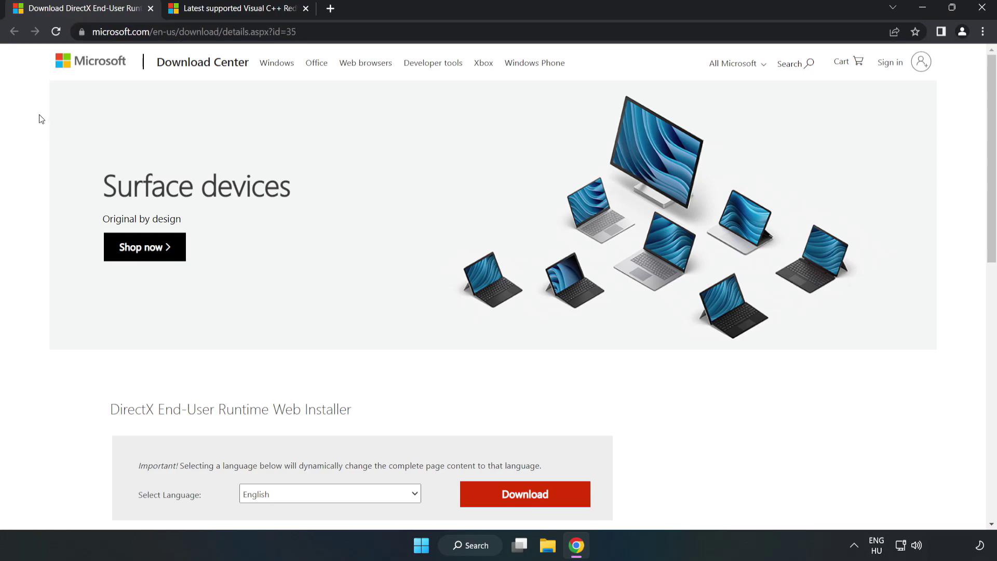
{"action": "scroll", "coordinate": [41, 119], "scroll_direction": "down", "scroll_amount": 2}
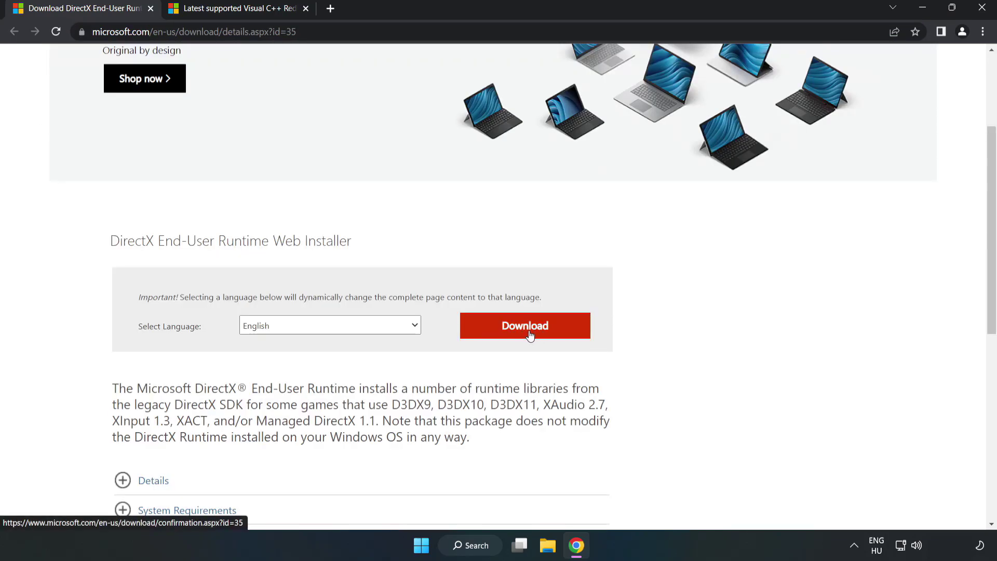
{"action": "left_click", "coordinate": [530, 334]}
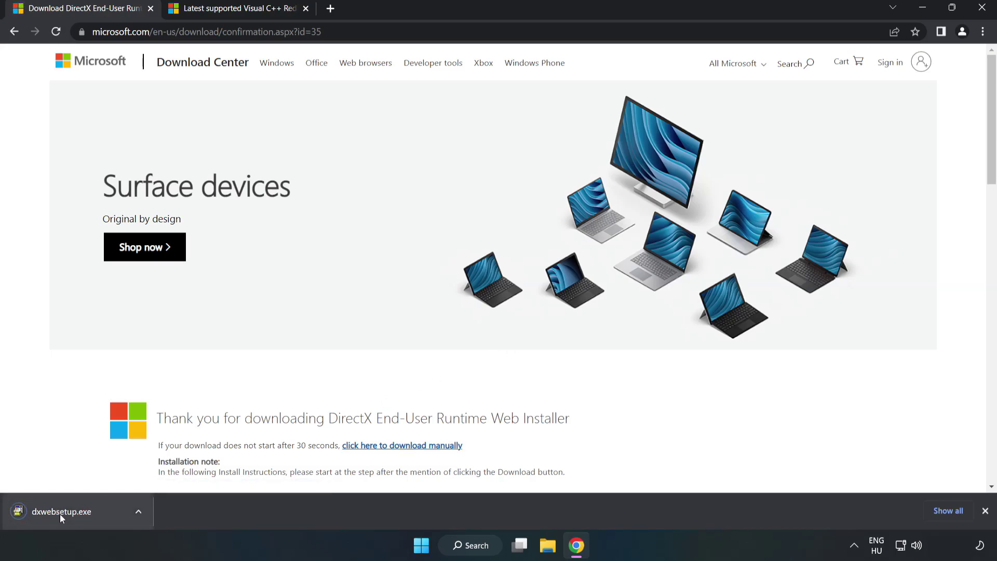
{"action": "left_click", "coordinate": [73, 512]}
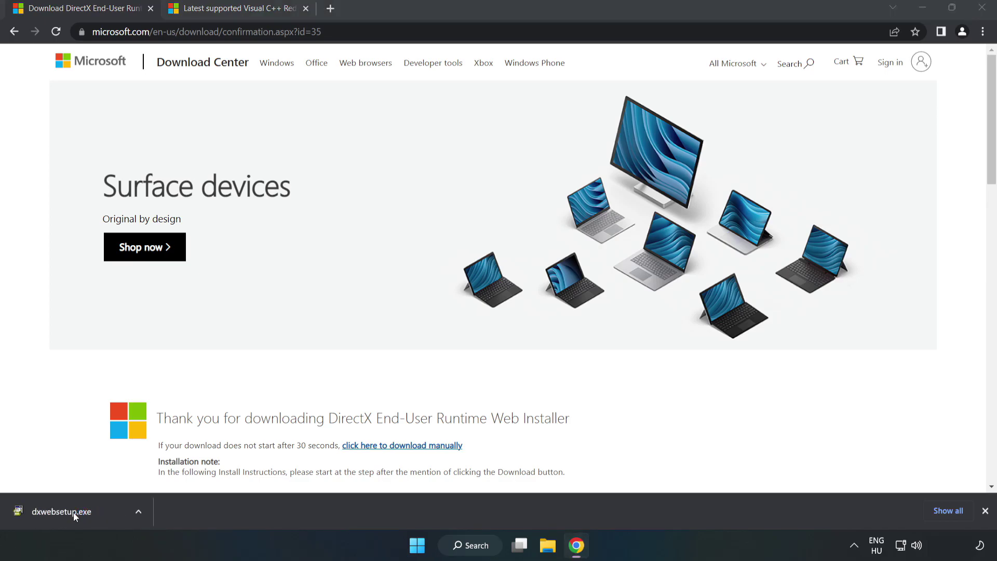
Step: Accept the DirectX license, continue without the Bing Bar, and finish the already-up-to-date setup
{"action": "left_click_drag", "start_coordinate": [226, 78], "coordinate": [486, 168]}
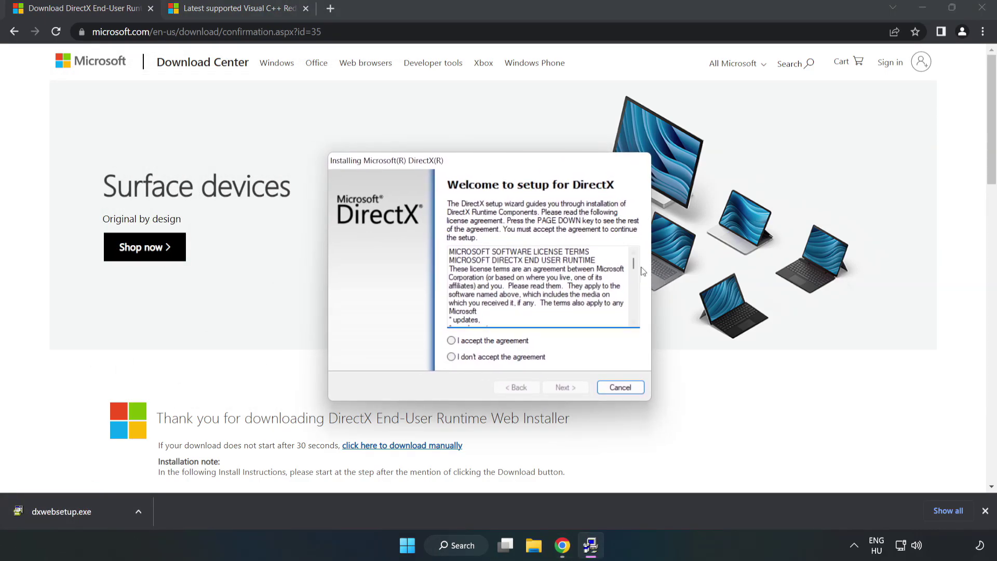
{"action": "left_click_drag", "start_coordinate": [634, 265], "coordinate": [633, 316]}
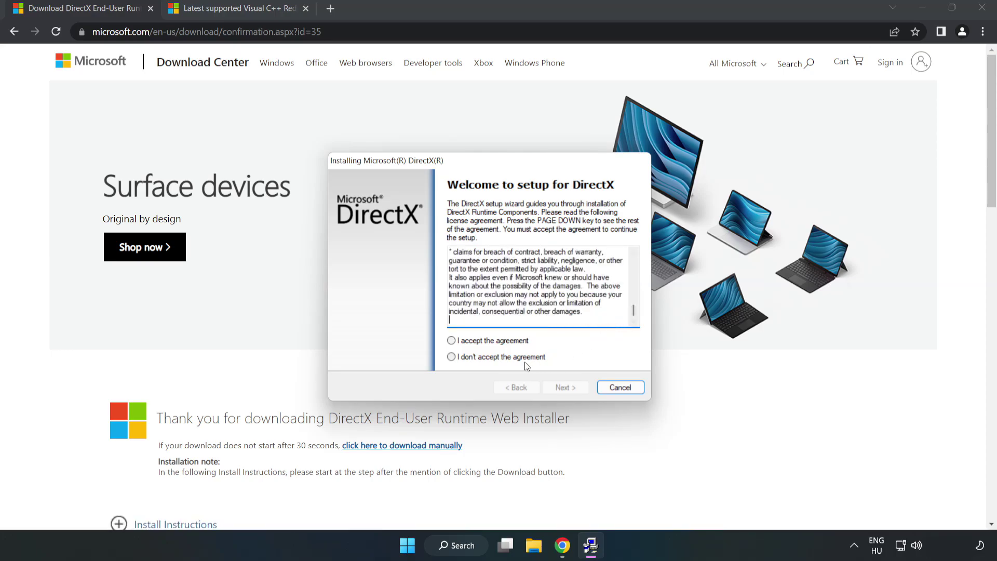
{"action": "left_click", "coordinate": [460, 342]}
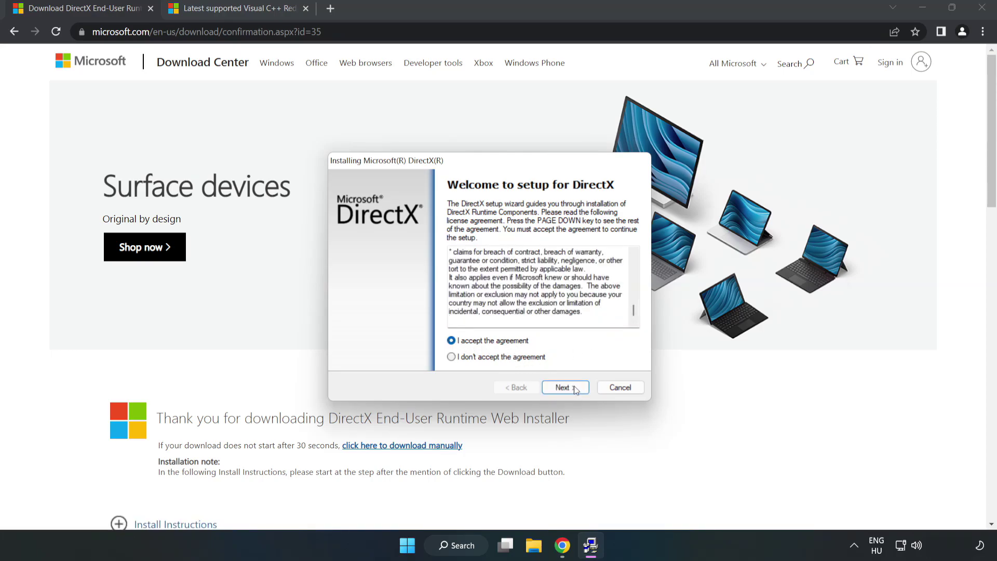
{"action": "left_click", "coordinate": [570, 390]}
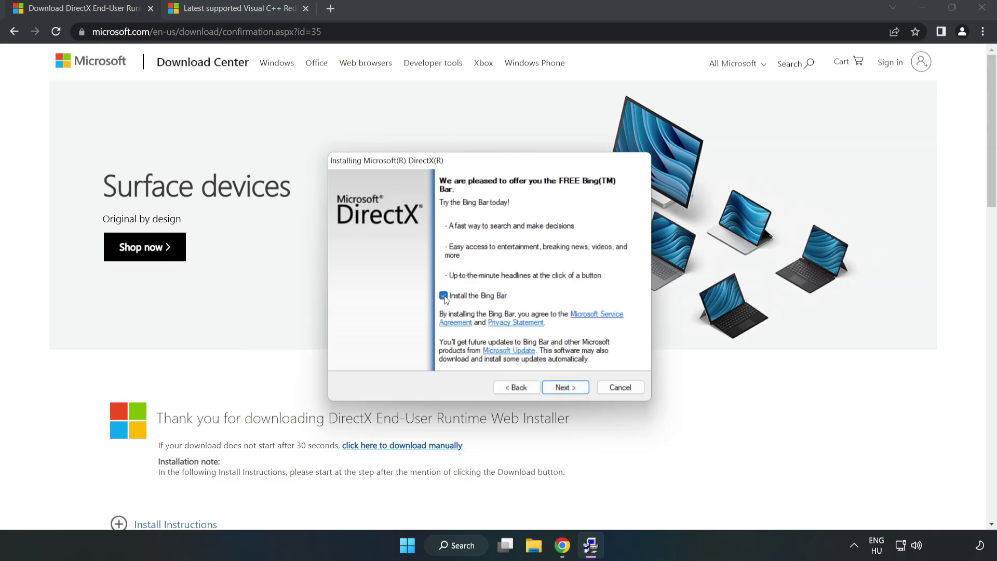
{"action": "left_click", "coordinate": [572, 389]}
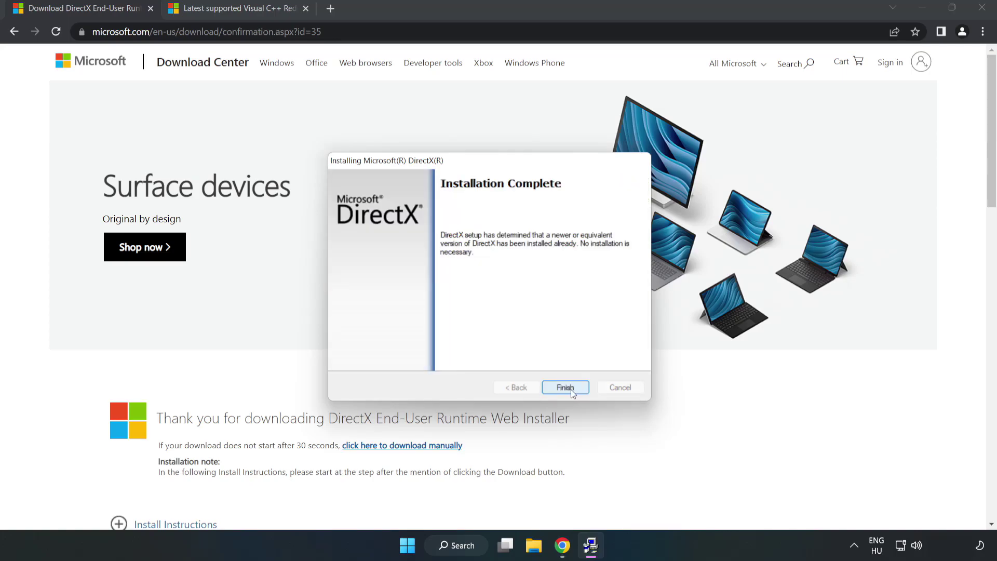
{"action": "left_click", "coordinate": [571, 389]}
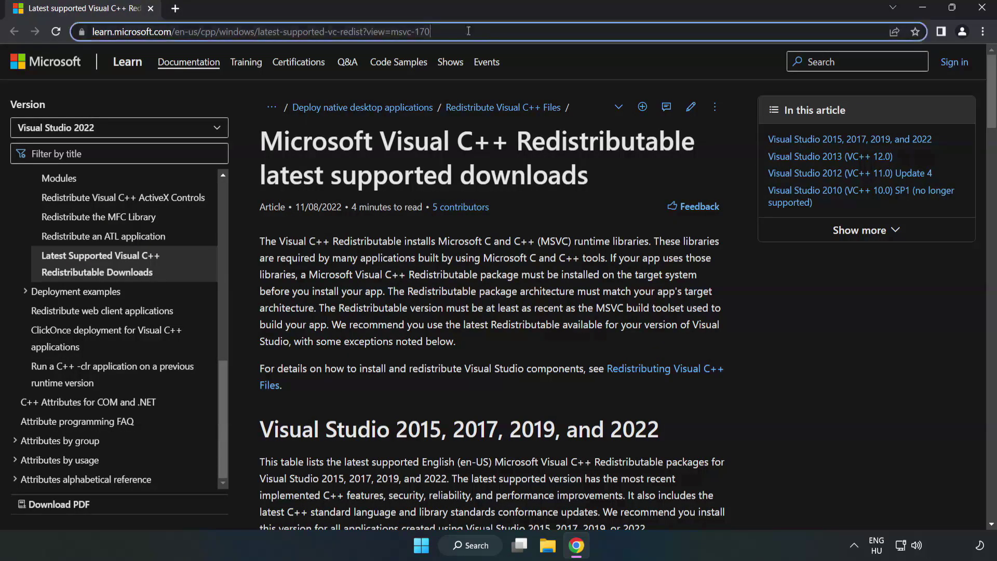
Step: Bring the Latest supported Visual C++ Redistributable article into focus in Chrome
{"action": "left_click", "coordinate": [467, 32]}
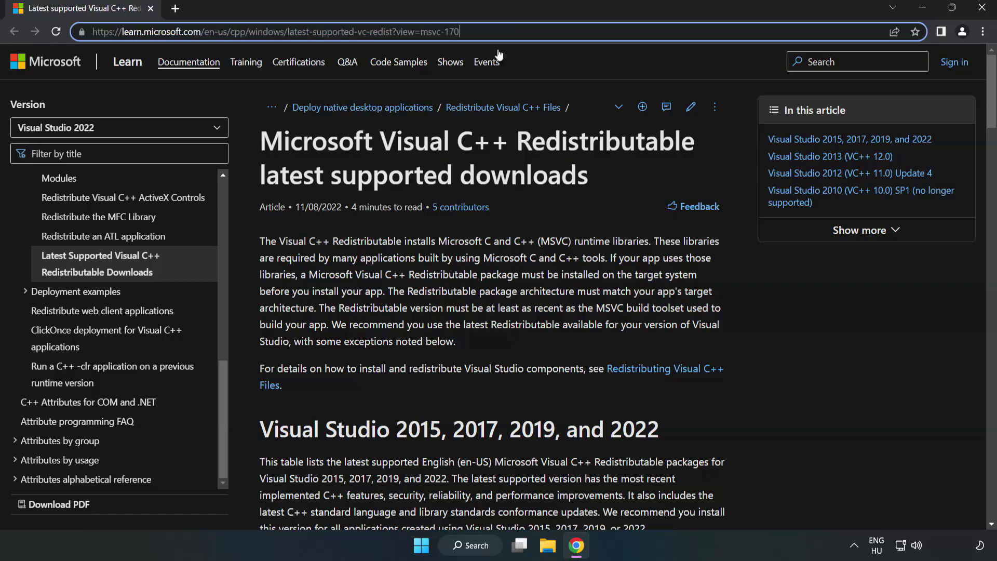
{"action": "left_click", "coordinate": [398, 187]}
{"action": "scroll", "coordinate": [398, 187], "scroll_direction": "down", "scroll_amount": 3}
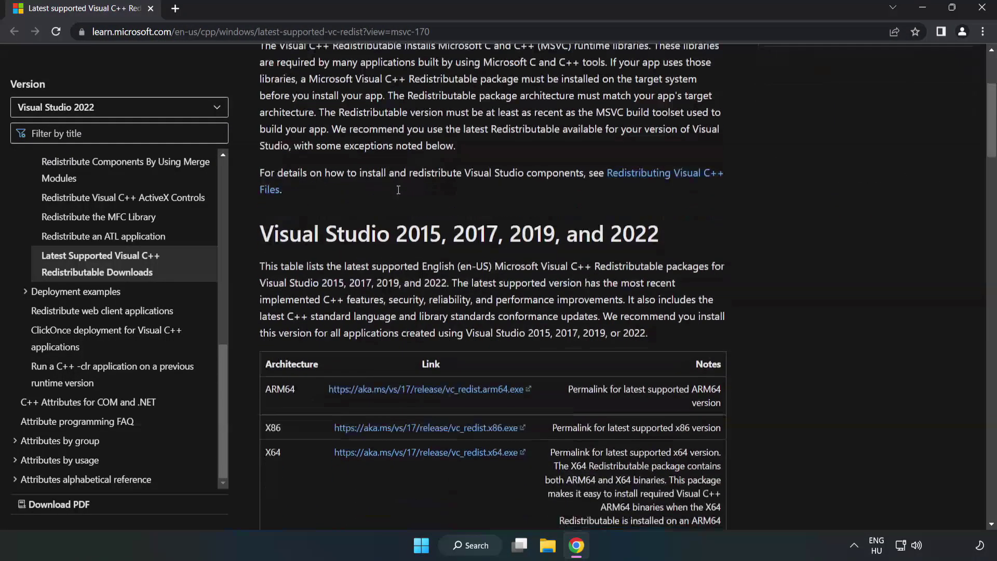
{"action": "scroll", "coordinate": [398, 191], "scroll_direction": "down", "scroll_amount": 2}
{"action": "scroll", "coordinate": [398, 190], "scroll_direction": "down", "scroll_amount": 1}
{"action": "scroll", "coordinate": [397, 190], "scroll_direction": "down", "scroll_amount": 2}
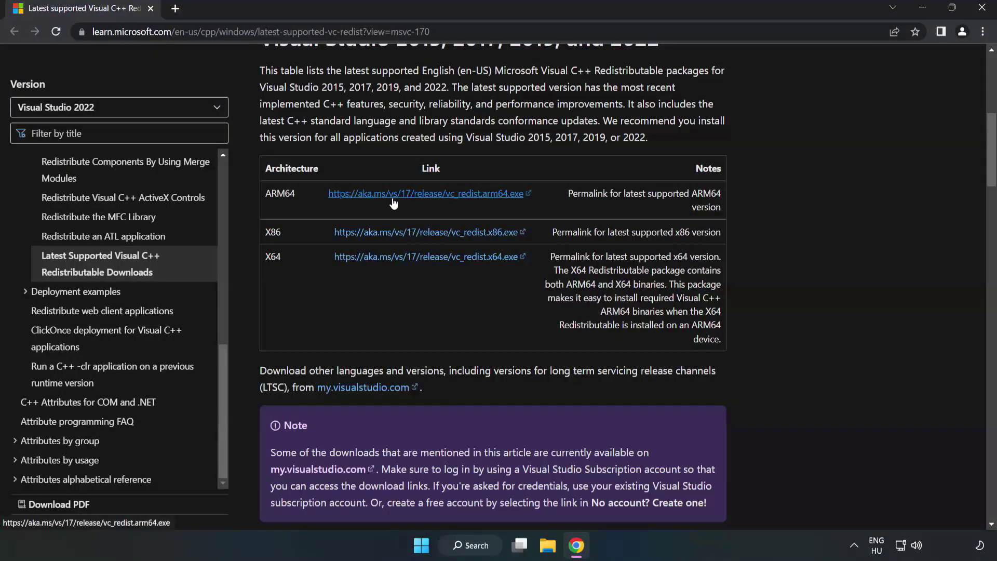
{"action": "scroll", "coordinate": [394, 203], "scroll_direction": "up", "scroll_amount": 1}
{"action": "left_click_drag", "start_coordinate": [257, 106], "coordinate": [659, 109]}
{"action": "left_click", "coordinate": [632, 128]}
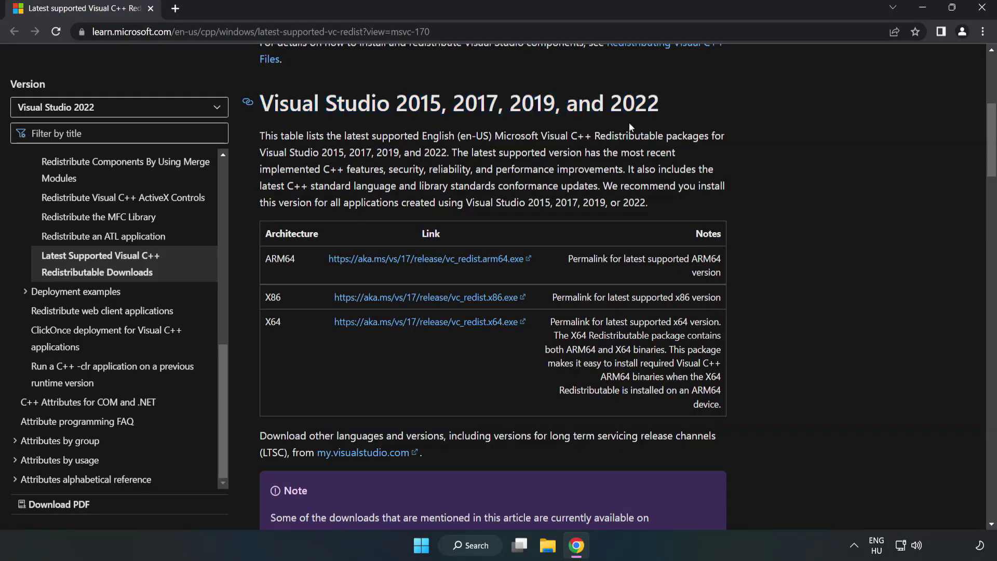
Step: Download the ARM64, x86 and x64 Visual C++ Redistributable installers
{"action": "left_click", "coordinate": [401, 263]}
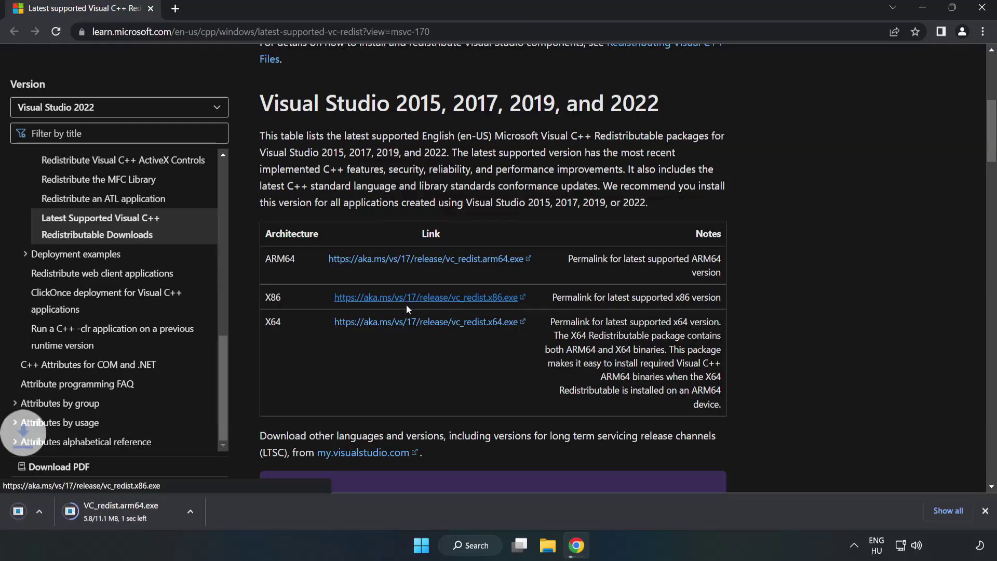
{"action": "left_click", "coordinate": [406, 298]}
{"action": "left_click", "coordinate": [417, 323]}
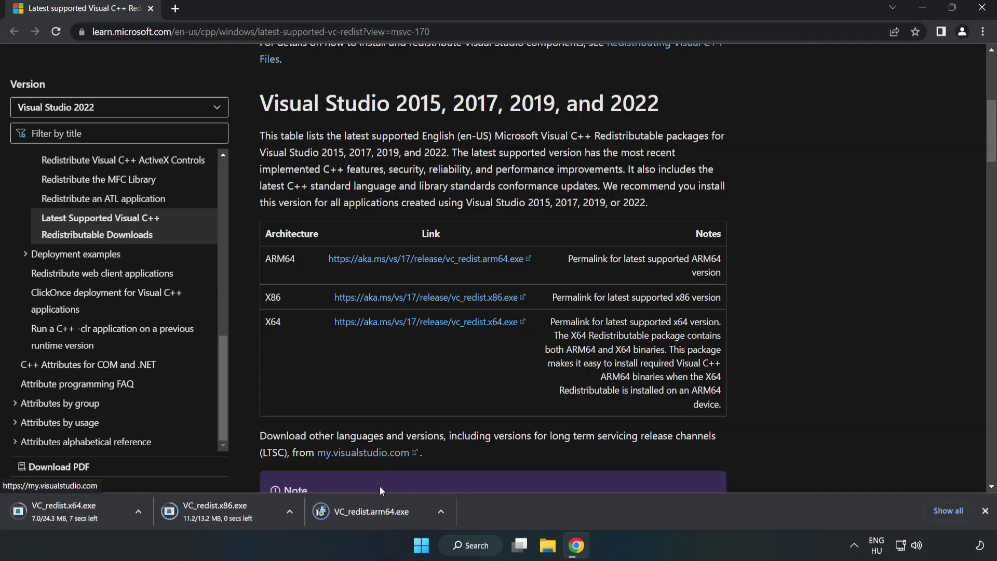
Step: Run VC_redist.arm64.exe, agree to its license and start the install, which fails as unsupported
{"action": "left_click", "coordinate": [380, 511]}
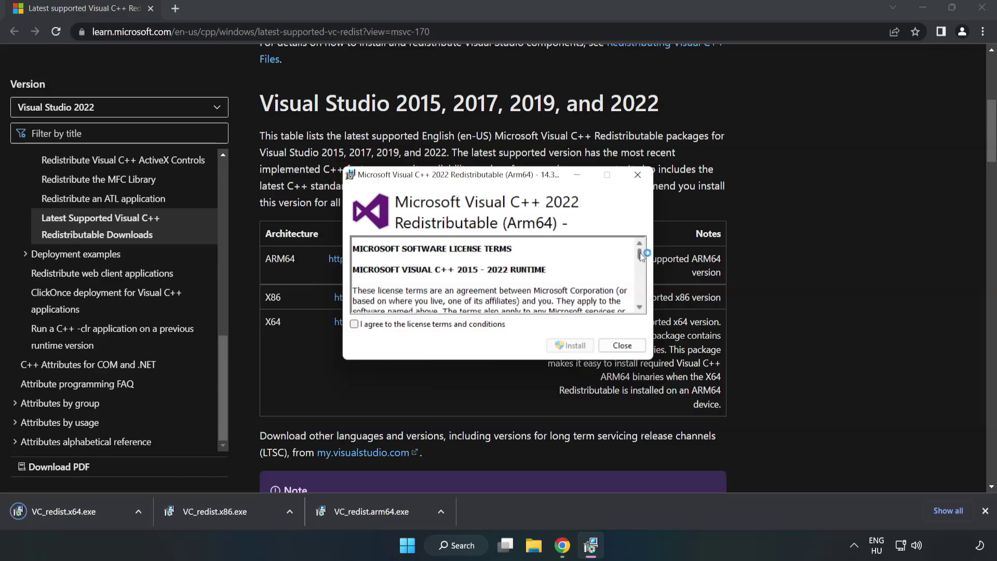
{"action": "left_click_drag", "start_coordinate": [640, 252], "coordinate": [640, 304]}
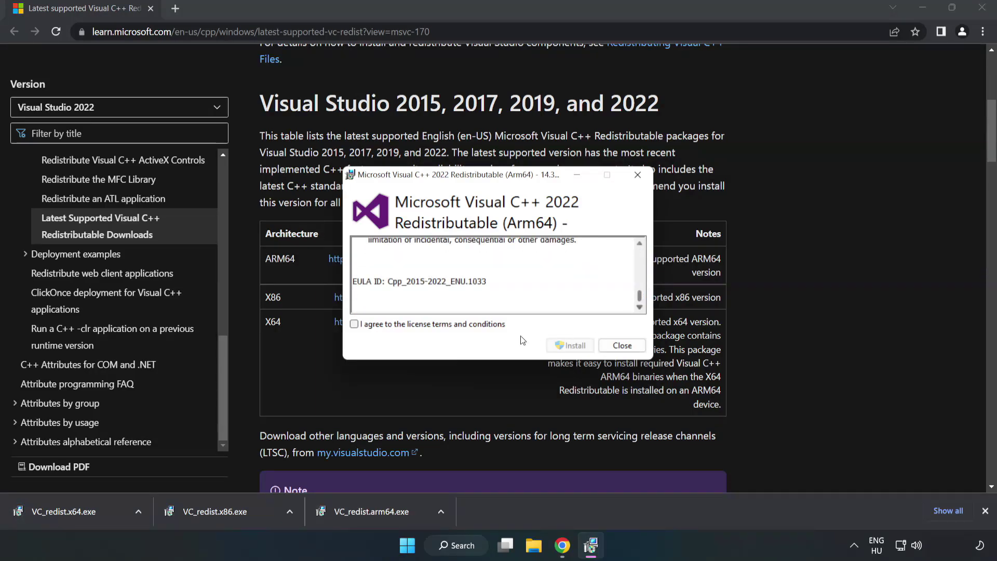
{"action": "left_click", "coordinate": [355, 324]}
{"action": "left_click", "coordinate": [571, 346]}
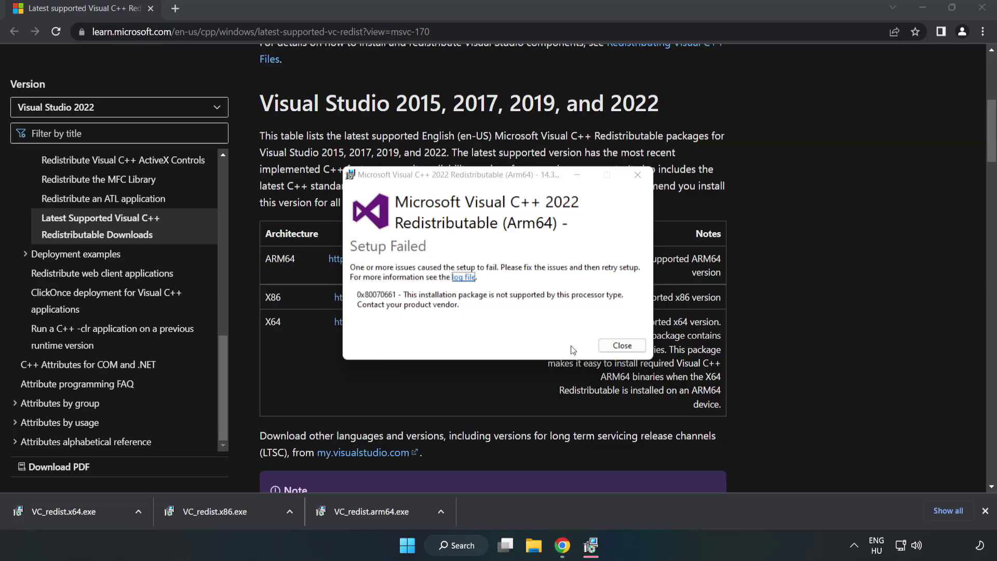
Step: Dismiss the failed ARM64 setup, then run VC_redist.x86.exe, agree and install it
{"action": "left_click", "coordinate": [623, 346]}
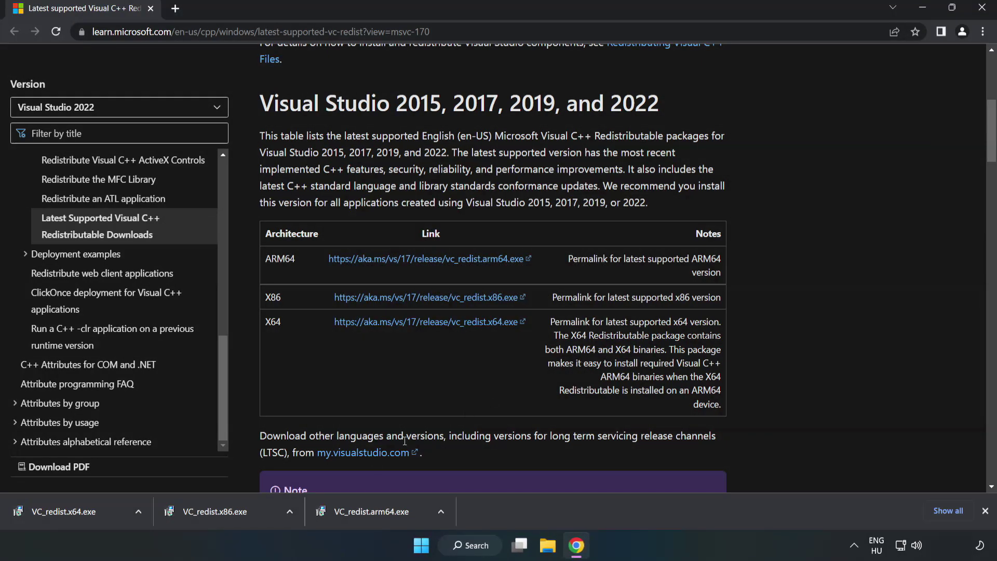
{"action": "left_click", "coordinate": [220, 509]}
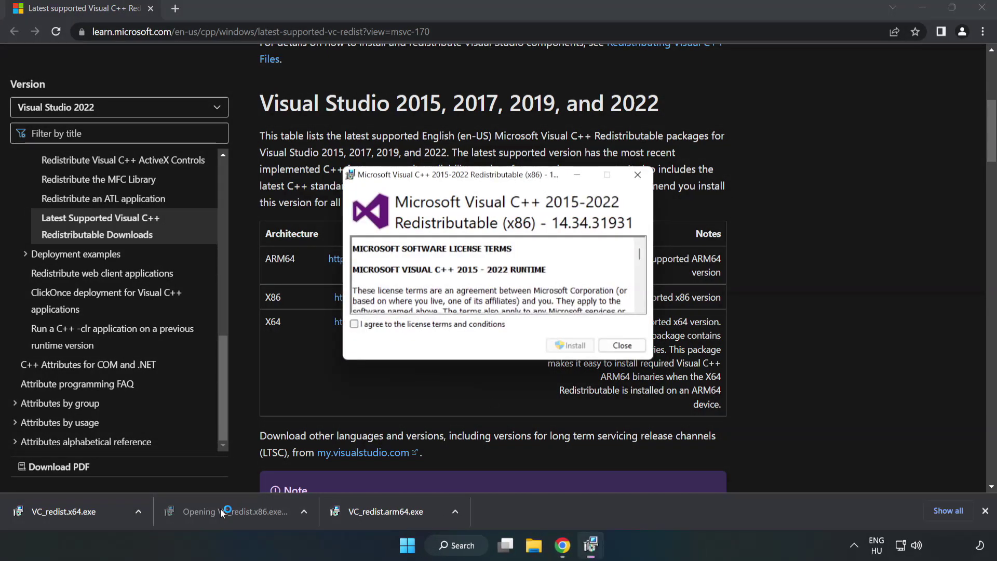
{"action": "left_click_drag", "start_coordinate": [639, 254], "coordinate": [639, 308]}
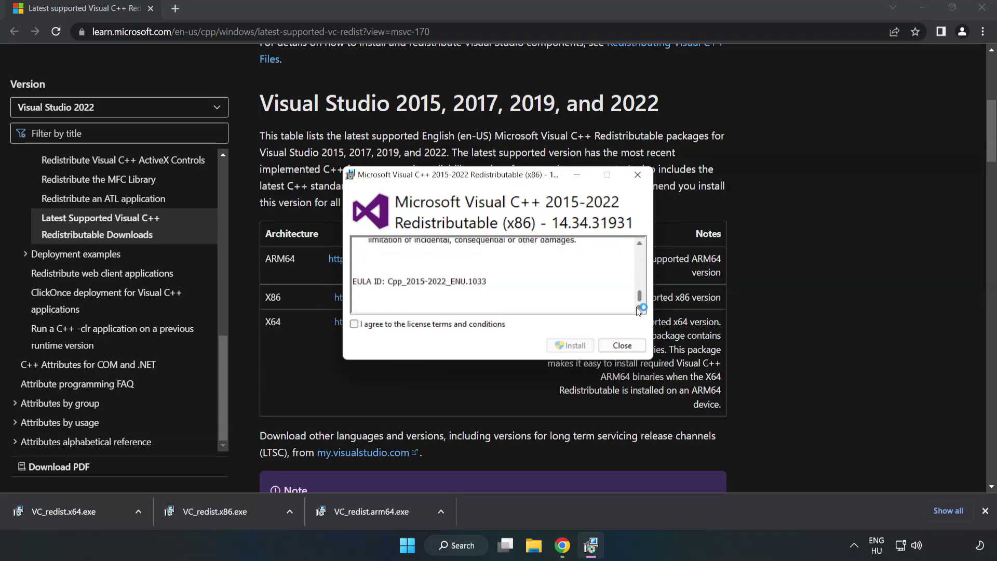
{"action": "left_click", "coordinate": [354, 325]}
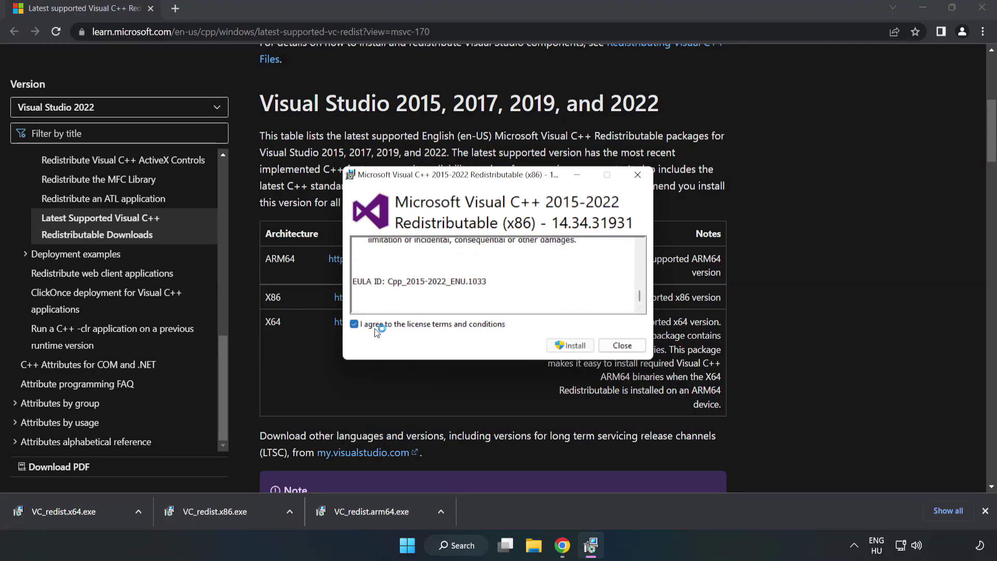
{"action": "left_click", "coordinate": [570, 345]}
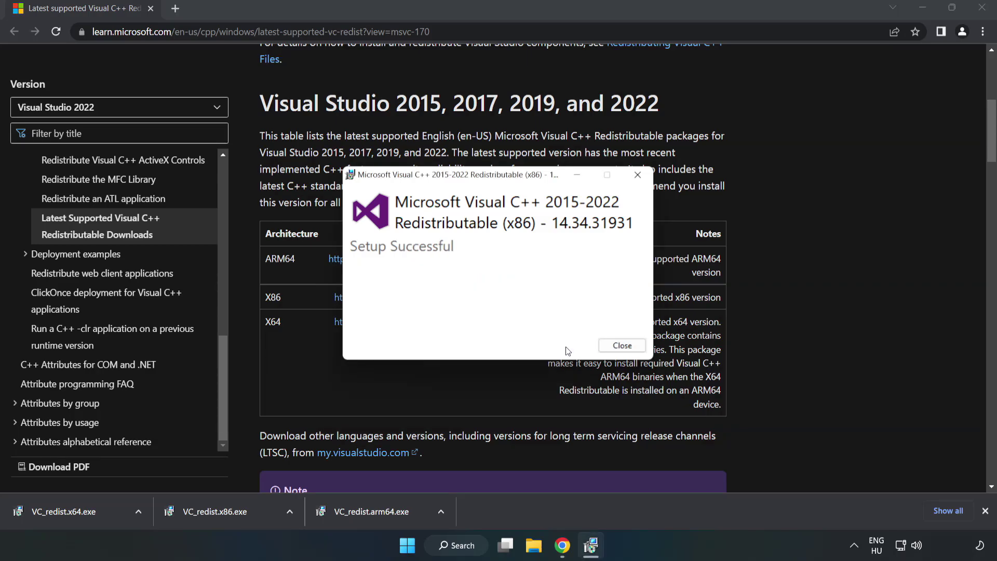
Step: Close the x86 setup, run VC_redist.x64.exe, agree, install it and close the successful setup
{"action": "left_click", "coordinate": [622, 346]}
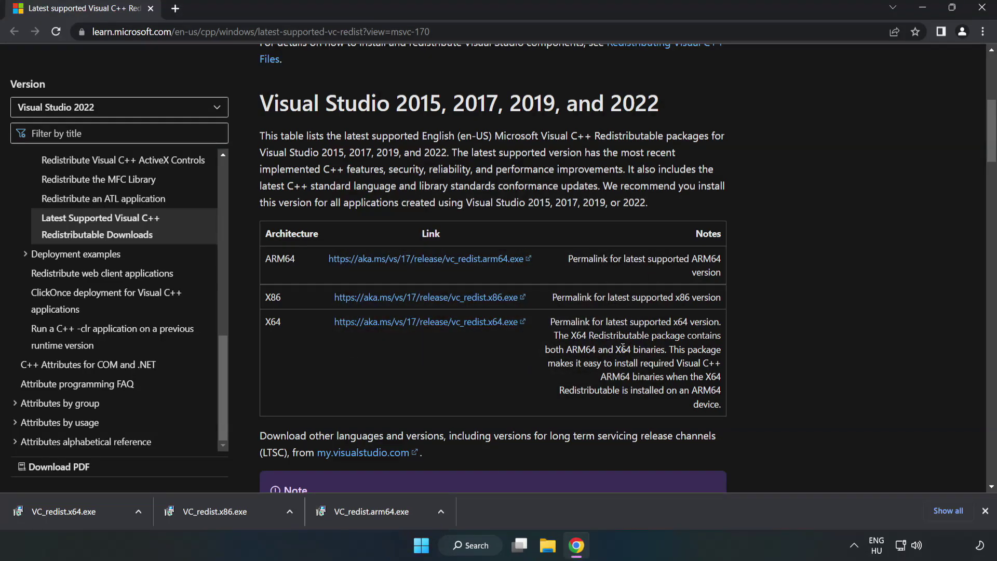
{"action": "left_click", "coordinate": [54, 508]}
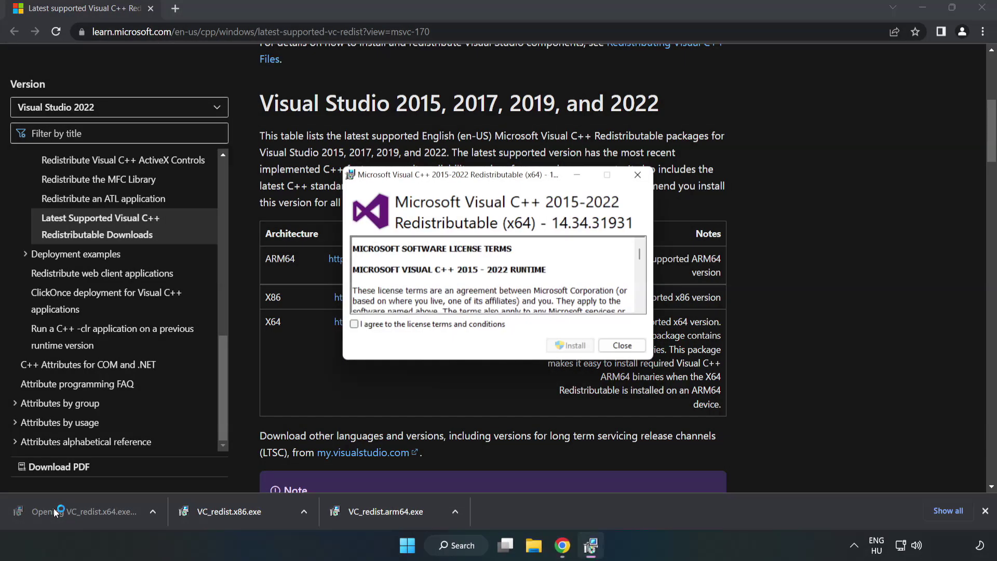
{"action": "left_click_drag", "start_coordinate": [640, 254], "coordinate": [640, 303]}
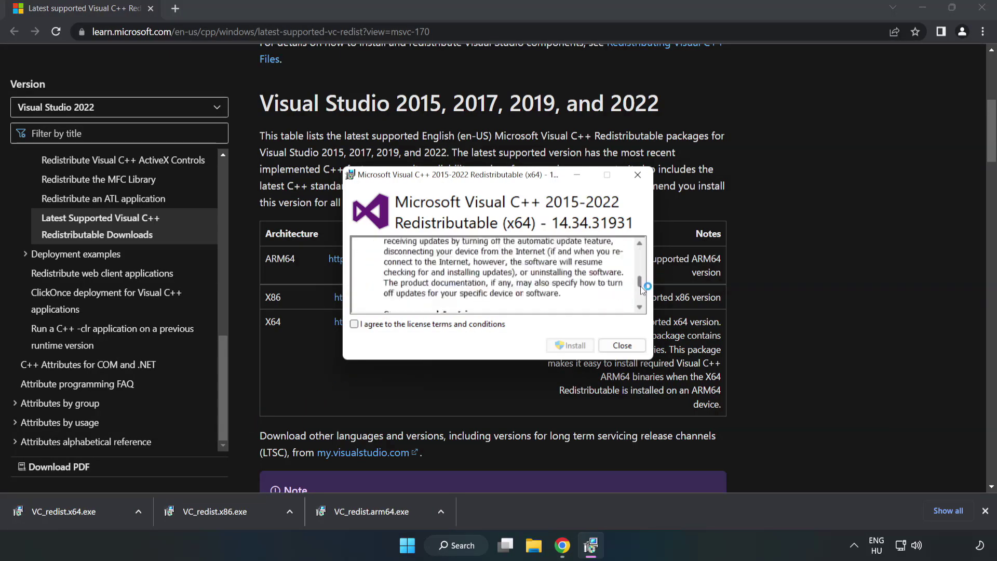
{"action": "left_click", "coordinate": [355, 324]}
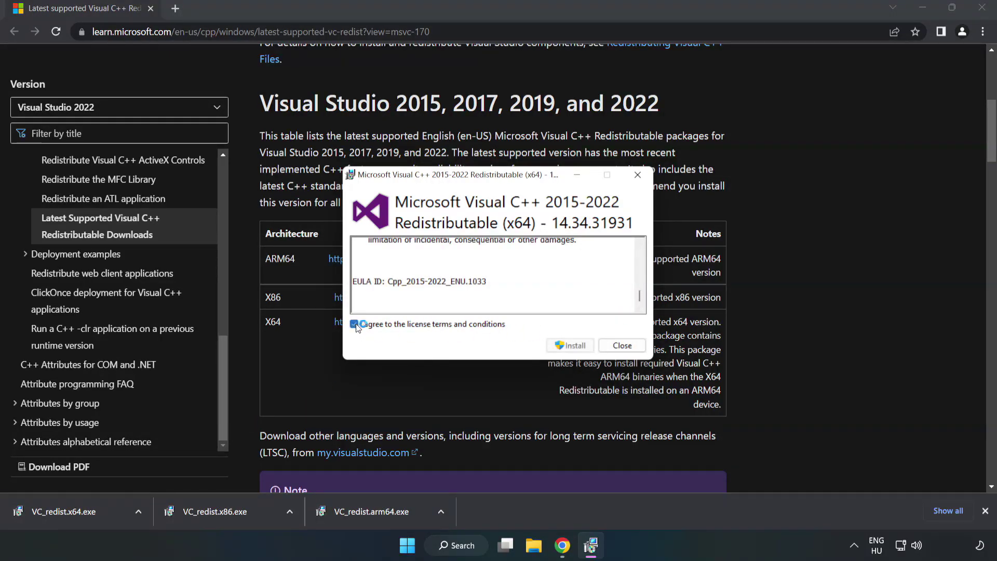
{"action": "left_click", "coordinate": [570, 345]}
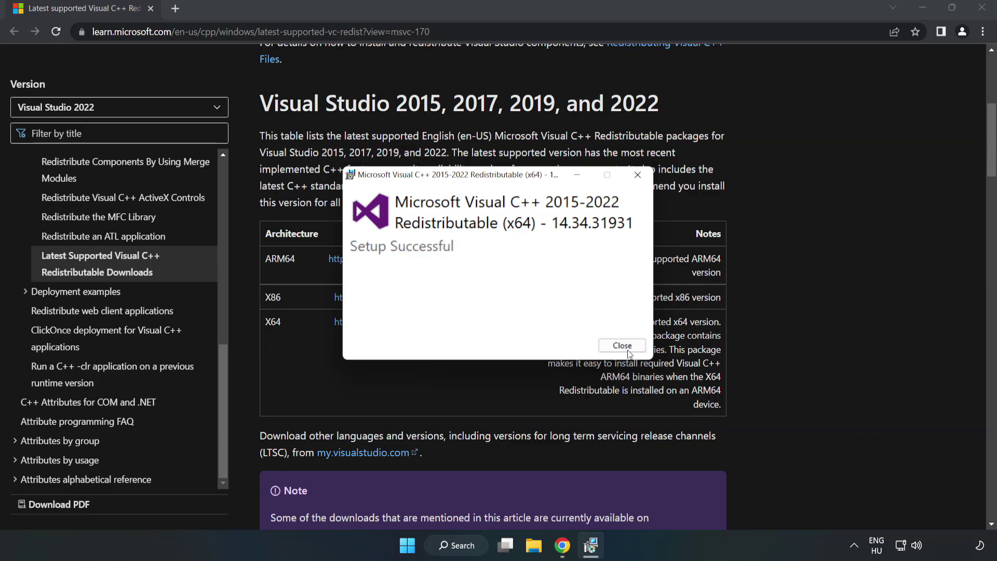
{"action": "left_click", "coordinate": [621, 345]}
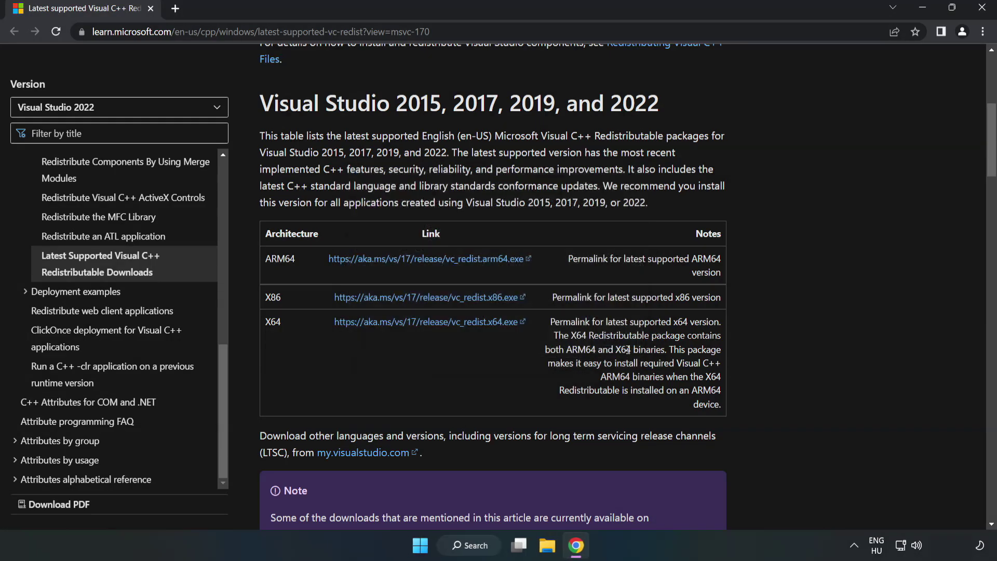
Step: Close Chrome and launch Command Prompt as administrator from Windows search
{"action": "left_click", "coordinate": [983, 11]}
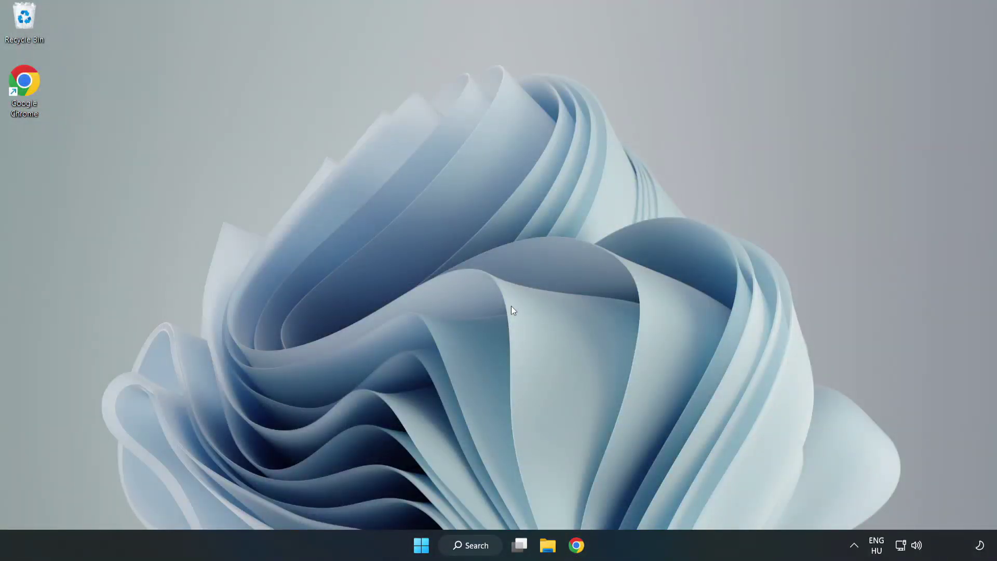
{"action": "left_click", "coordinate": [476, 545]}
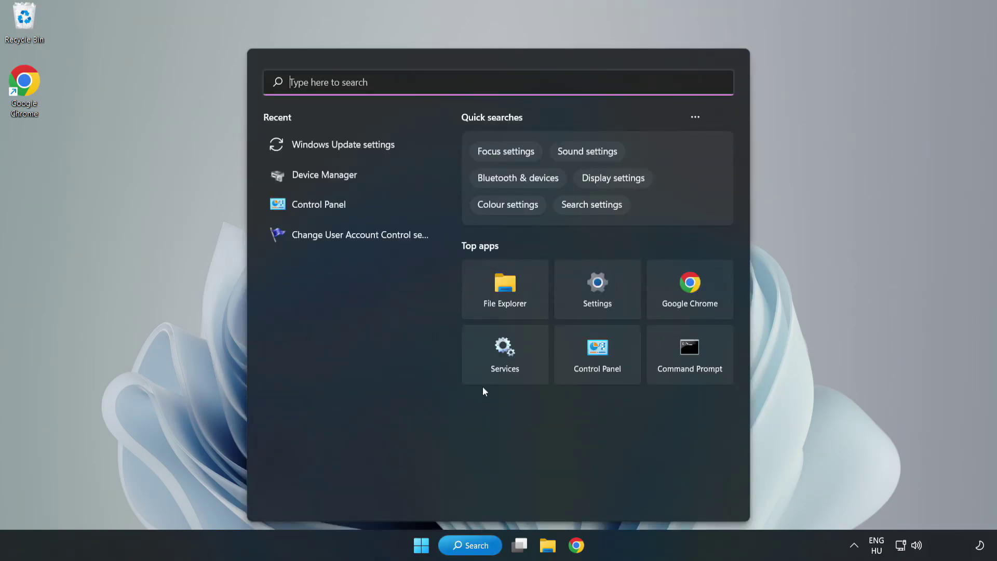
{"action": "type", "text": "cmd"}
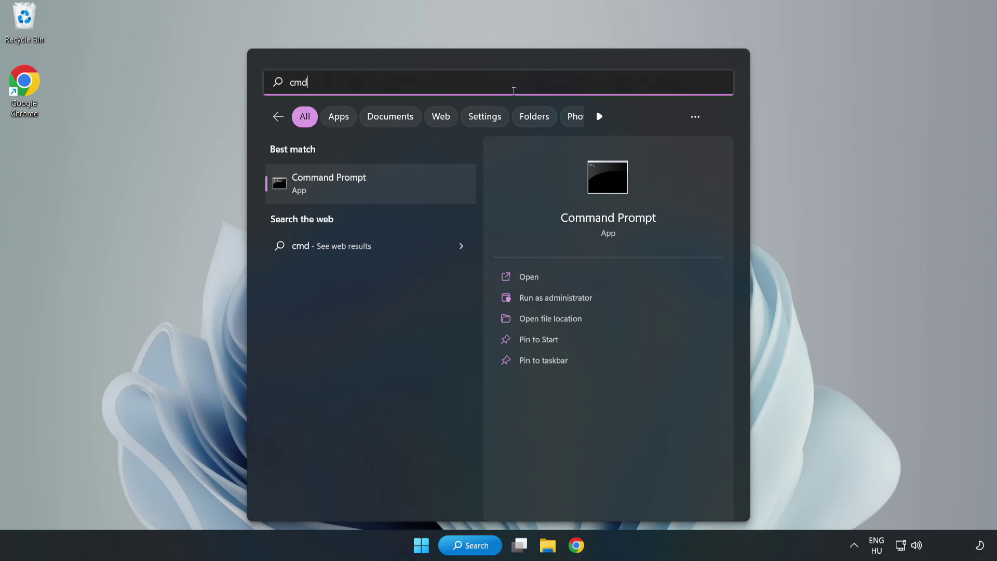
{"action": "right_click", "coordinate": [390, 188]}
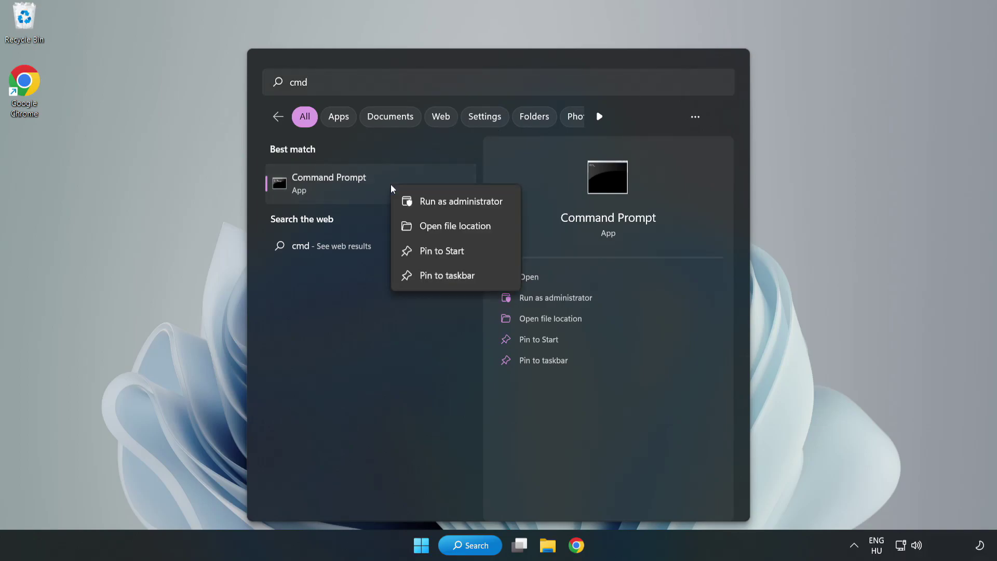
{"action": "left_click", "coordinate": [431, 203]}
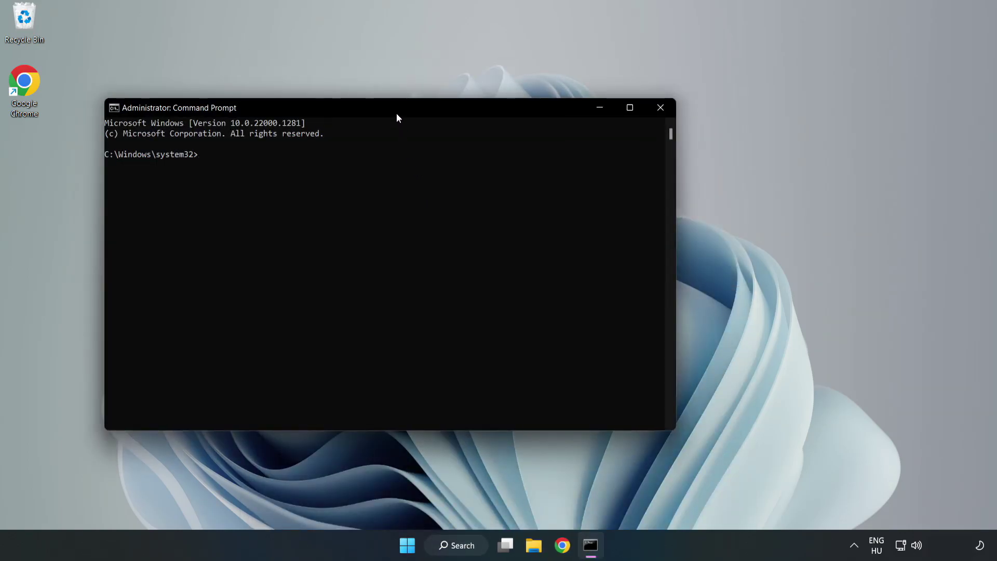
Step: Run sfc /scannow to completion with no integrity violations, then close Command Prompt
{"action": "left_click_drag", "start_coordinate": [396, 112], "coordinate": [507, 113]}
{"action": "type", "text": "sfc /scann"}
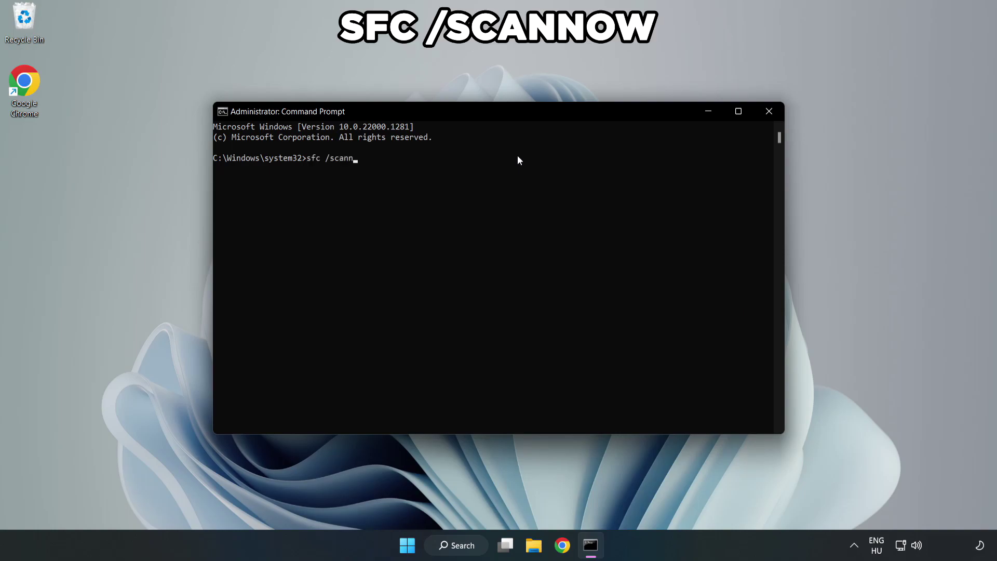
{"action": "type", "text": "ow"}
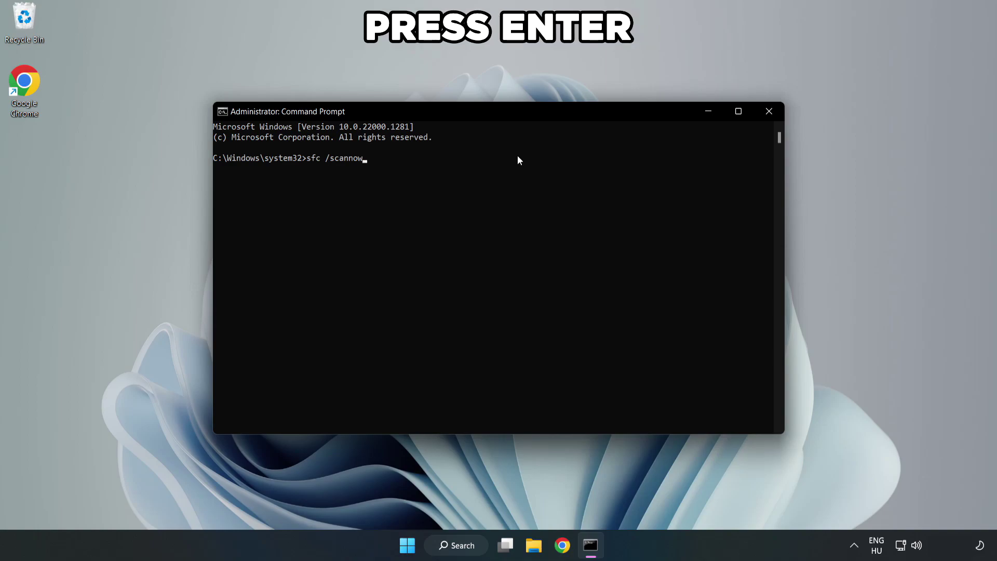
{"action": "key", "text": "Return"}
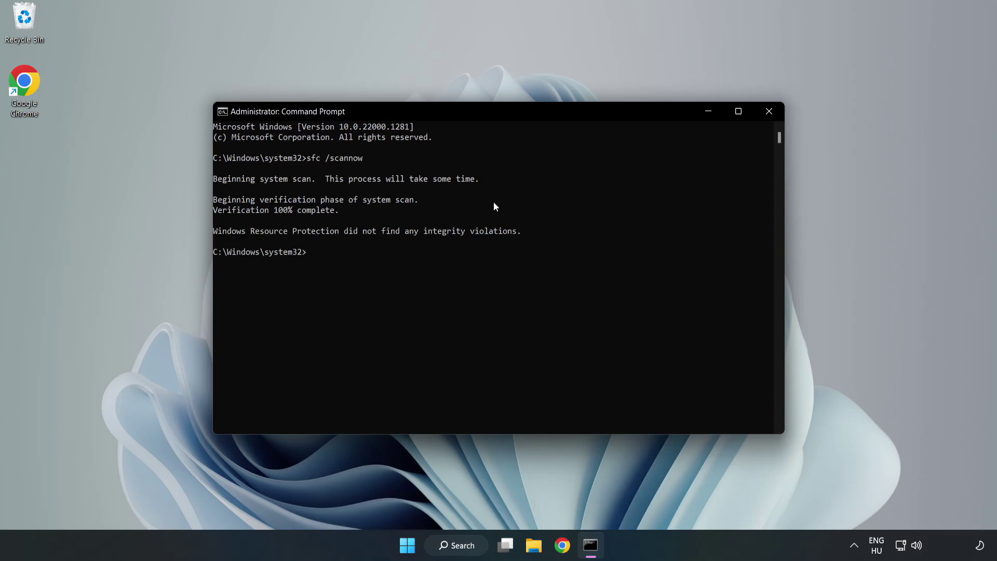
{"action": "left_click", "coordinate": [768, 113]}
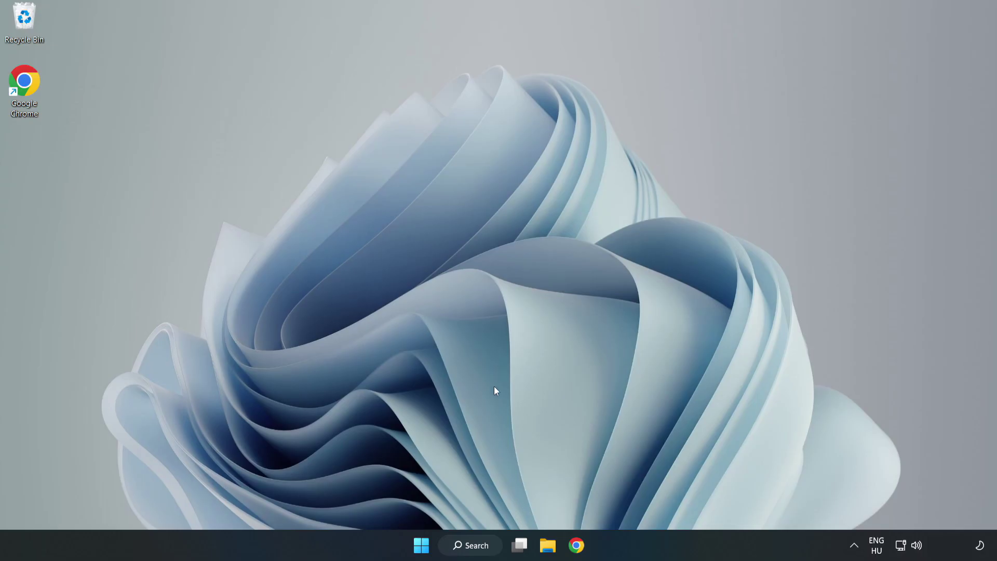
Step: Search for 'security' and launch the Windows Security app
{"action": "left_click", "coordinate": [470, 546]}
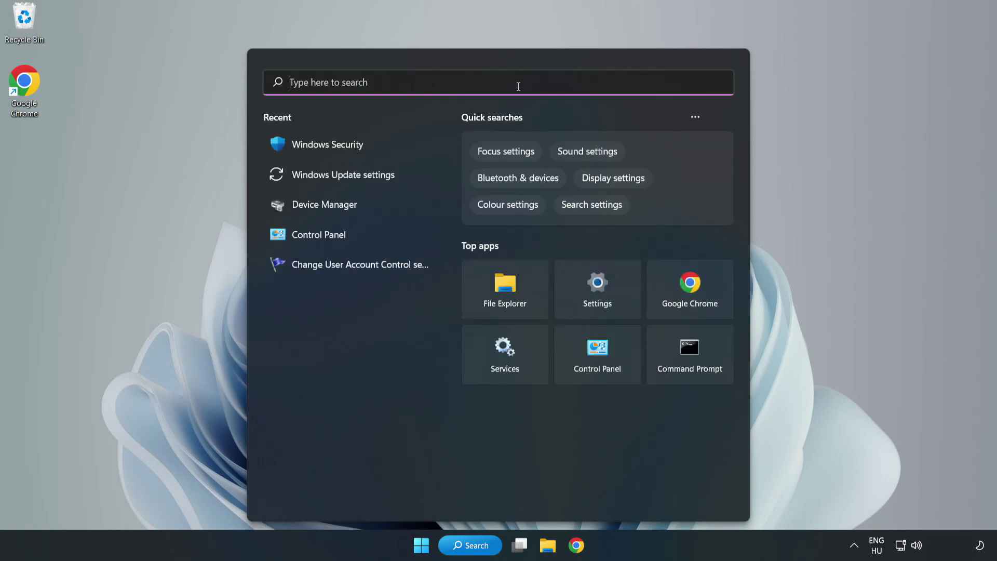
{"action": "type", "text": "sec"}
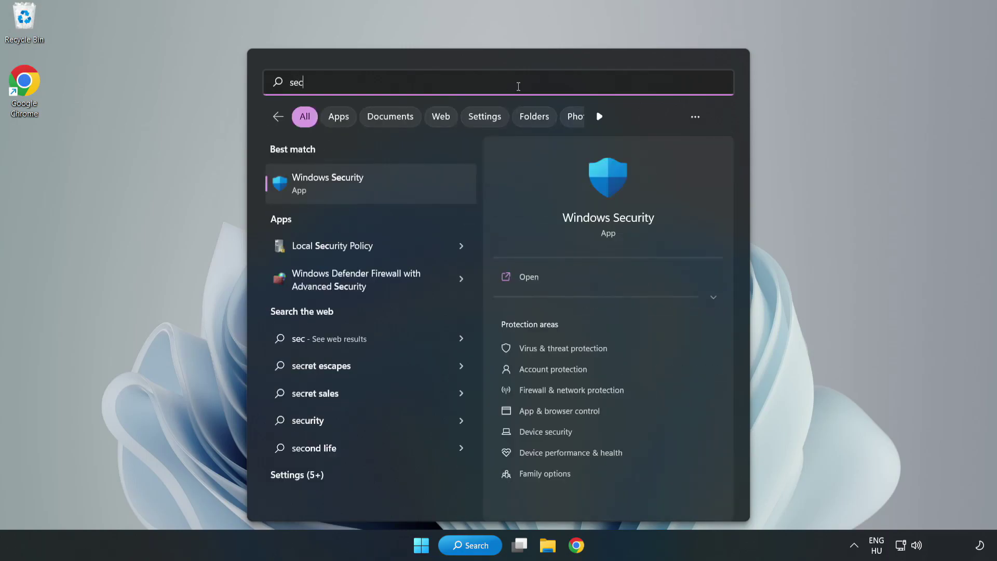
{"action": "type", "text": "urity"}
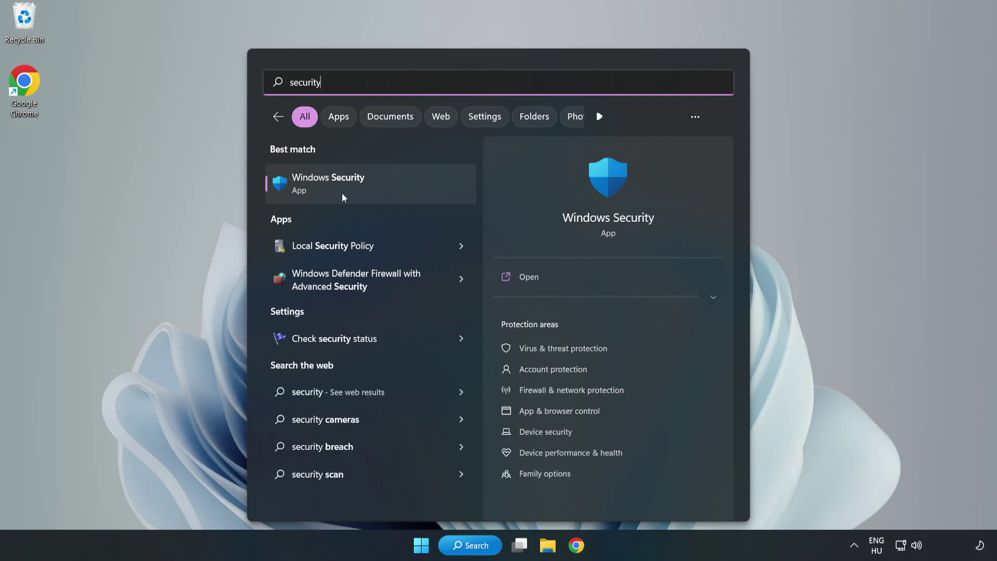
{"action": "left_click", "coordinate": [361, 194]}
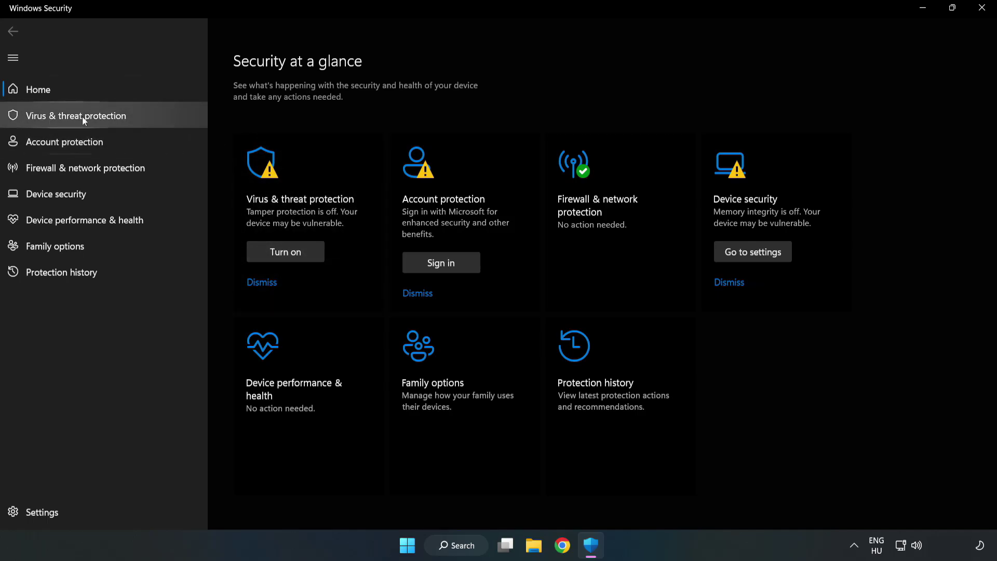
Step: Go through Virus & threat protection and Manage settings to the antivirus Exclusions page
{"action": "left_click", "coordinate": [65, 119]}
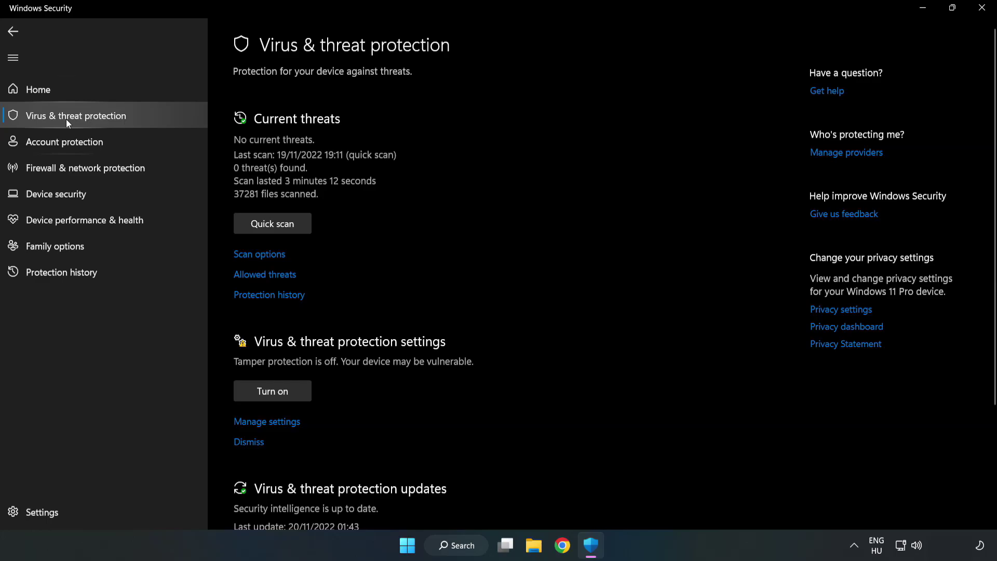
{"action": "scroll", "coordinate": [520, 200], "scroll_direction": "down", "scroll_amount": 2}
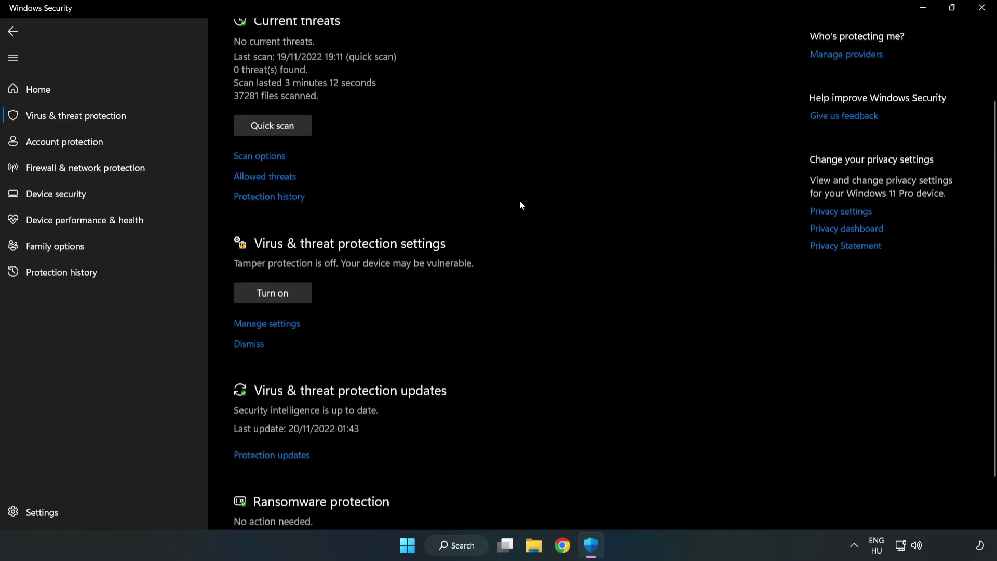
{"action": "scroll", "coordinate": [519, 200], "scroll_direction": "down", "scroll_amount": 1}
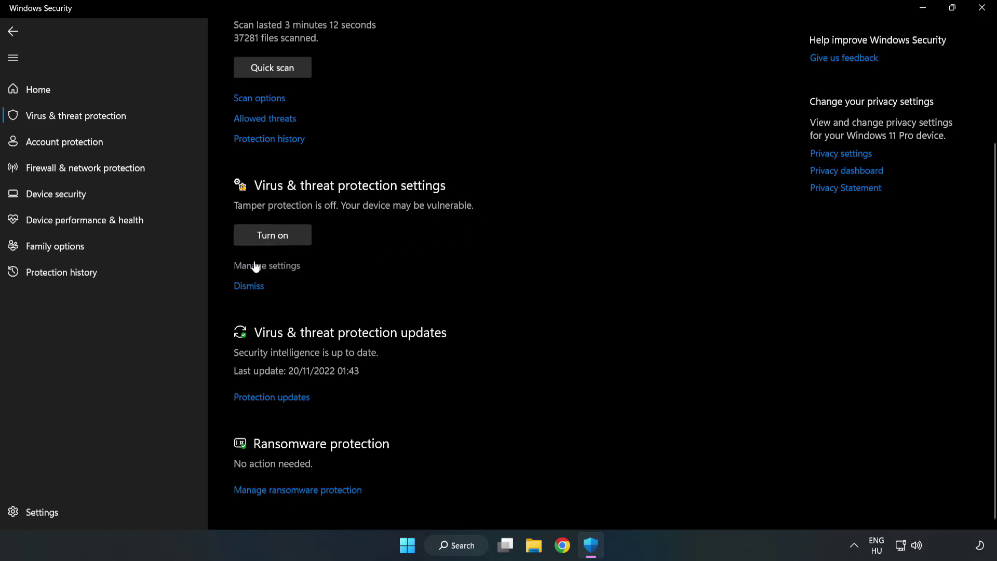
{"action": "left_click", "coordinate": [273, 271]}
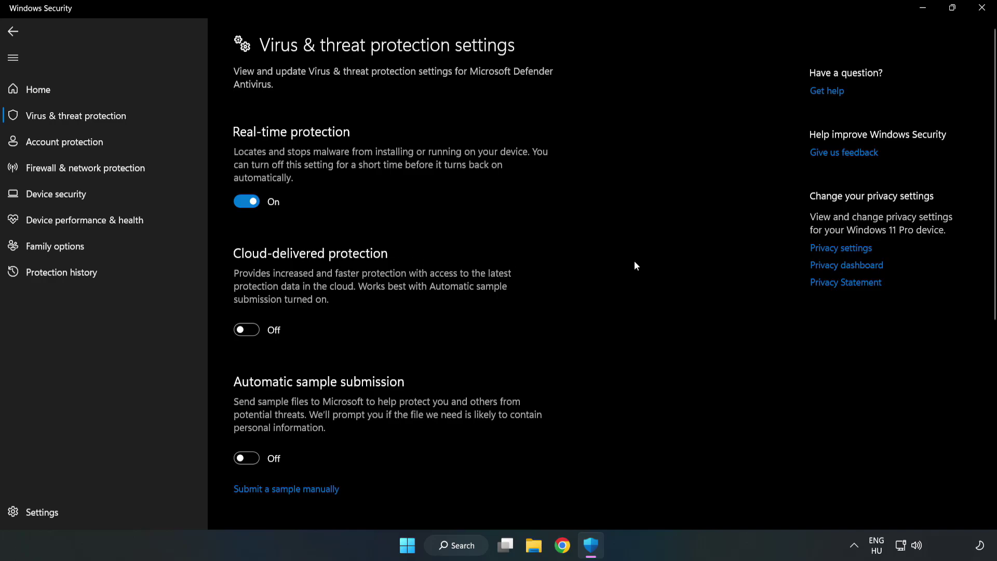
{"action": "scroll", "coordinate": [634, 261], "scroll_direction": "down", "scroll_amount": 3}
{"action": "scroll", "coordinate": [634, 261], "scroll_direction": "down", "scroll_amount": 3}
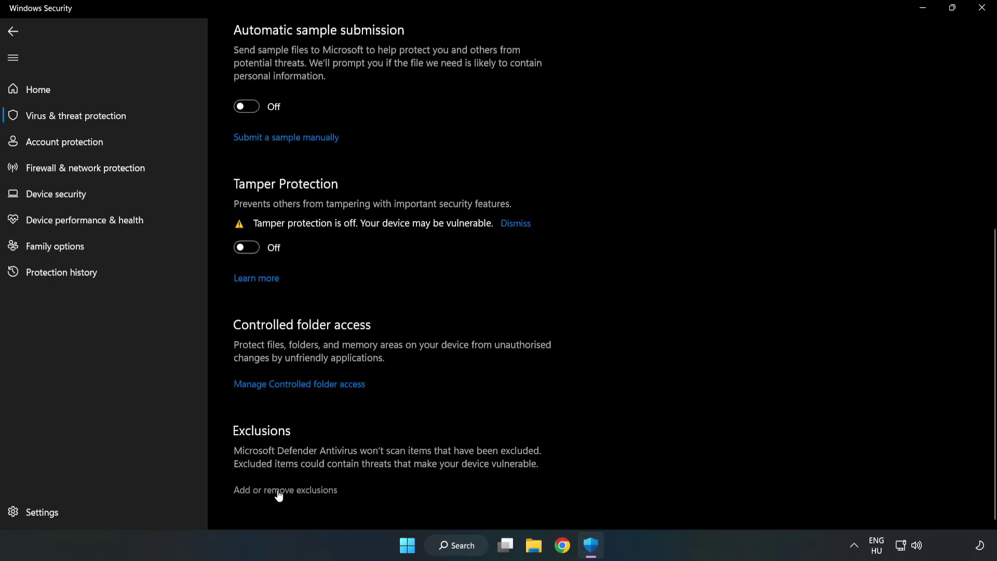
{"action": "left_click", "coordinate": [295, 489]}
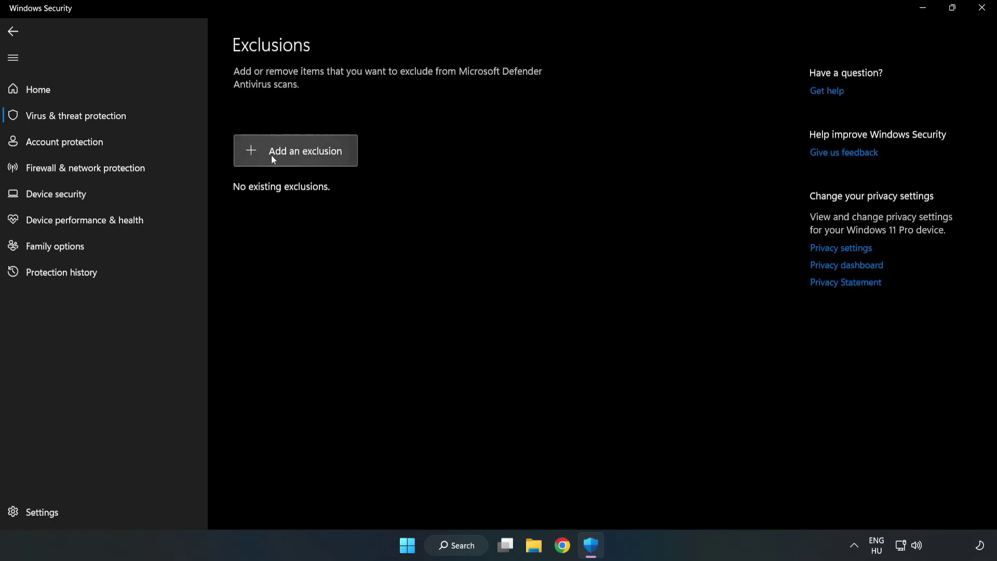
Step: Add a file exclusion for the NOT WORKING APP shortcut in C:\Program Files (x86)\NOT WORKING APP
{"action": "left_click", "coordinate": [305, 154]}
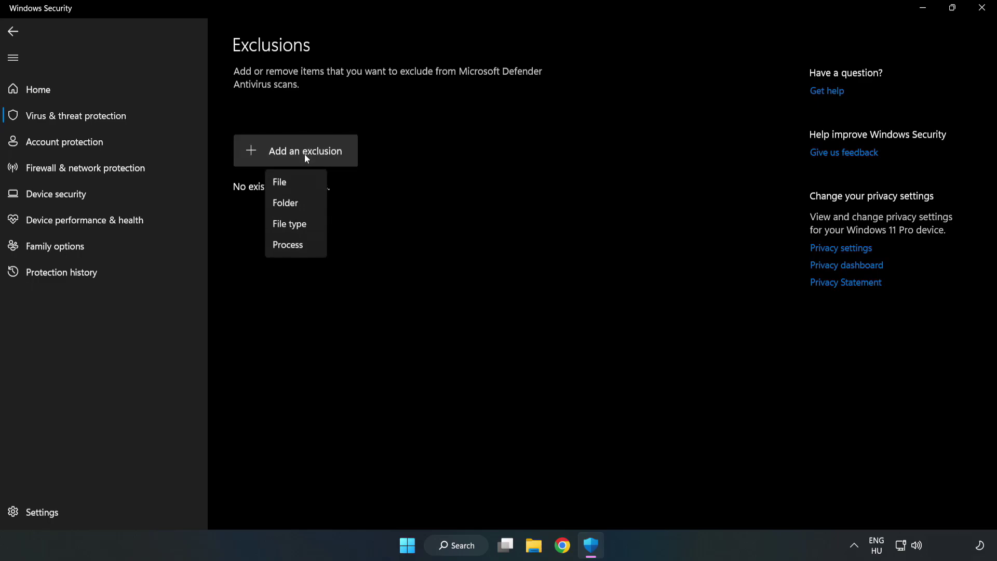
{"action": "left_click", "coordinate": [283, 182]}
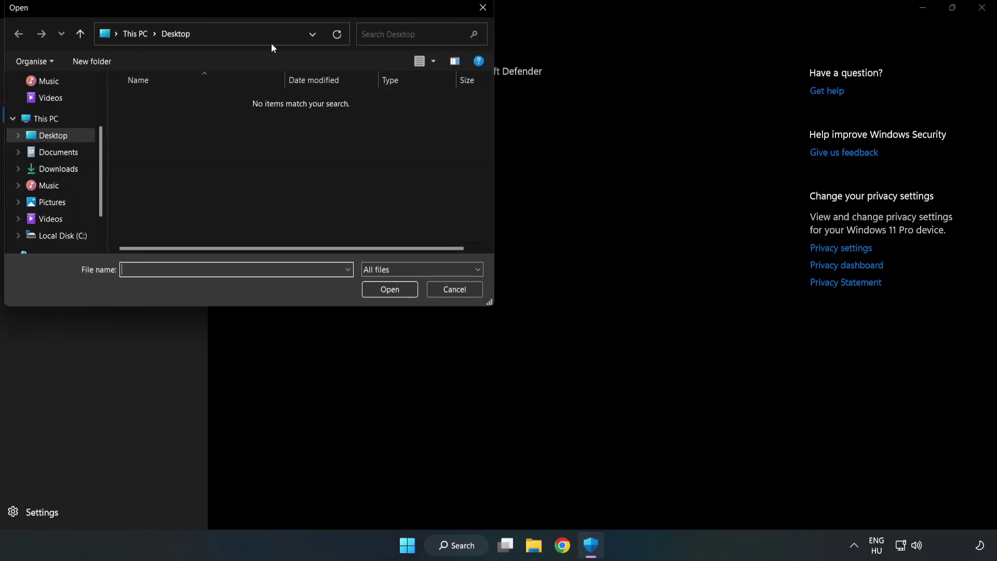
{"action": "left_click_drag", "start_coordinate": [269, 10], "coordinate": [459, 110]}
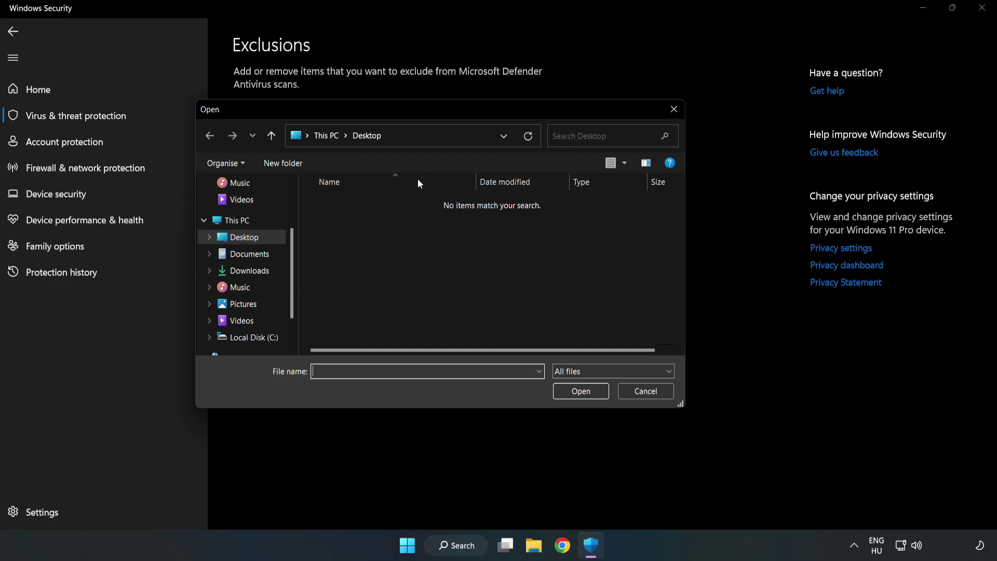
{"action": "left_click", "coordinate": [253, 338]}
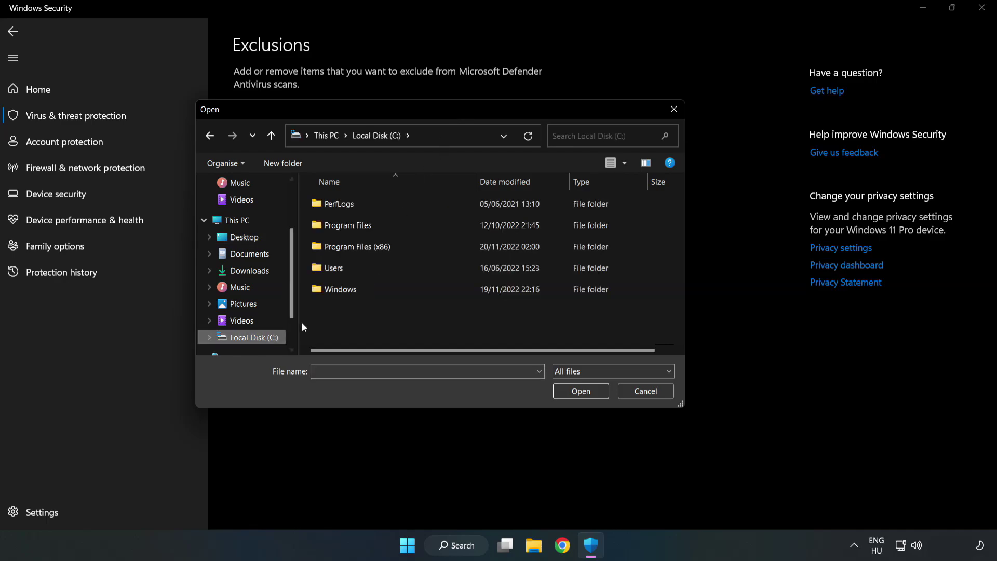
{"action": "double_click", "coordinate": [392, 248]}
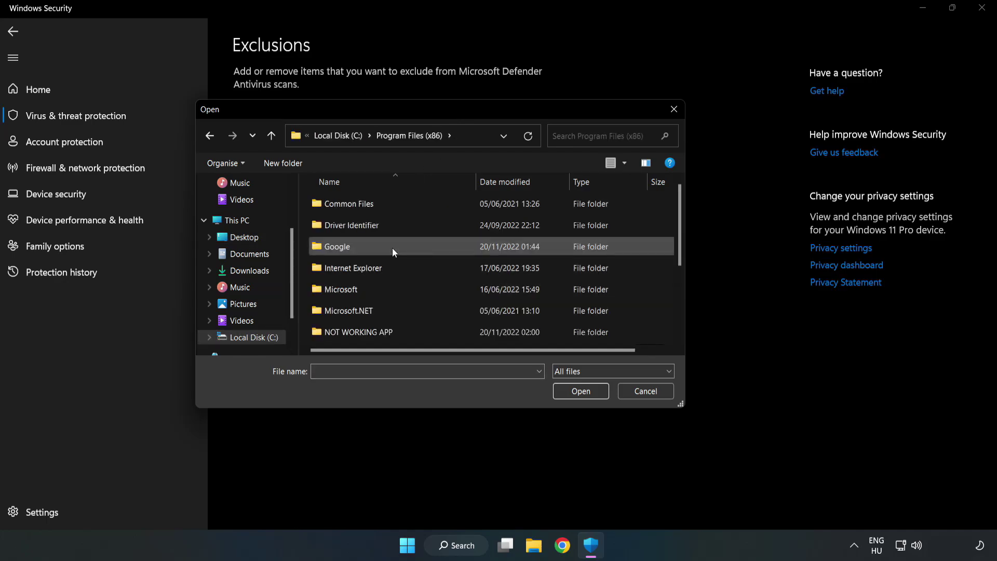
{"action": "double_click", "coordinate": [392, 330]}
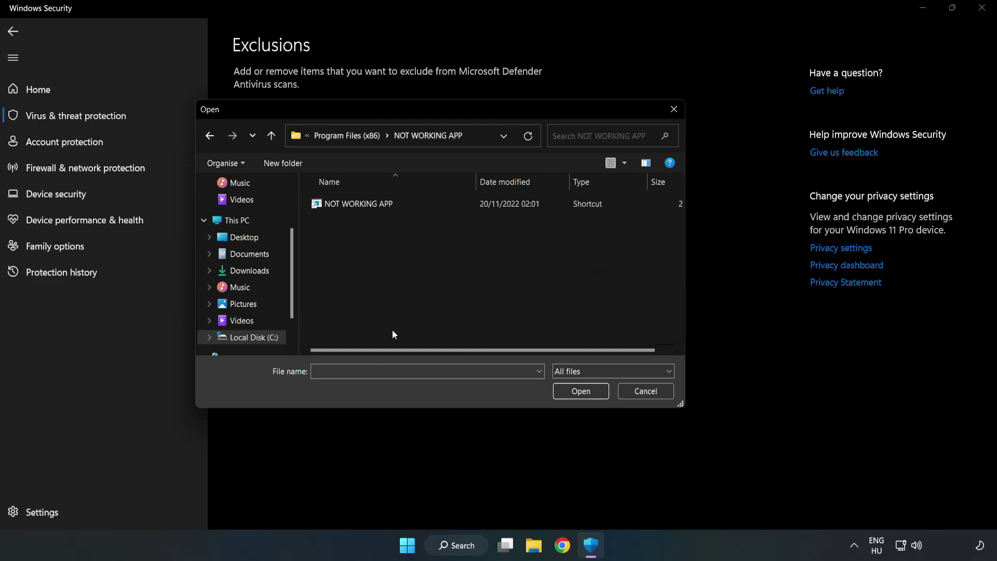
{"action": "left_click", "coordinate": [351, 204]}
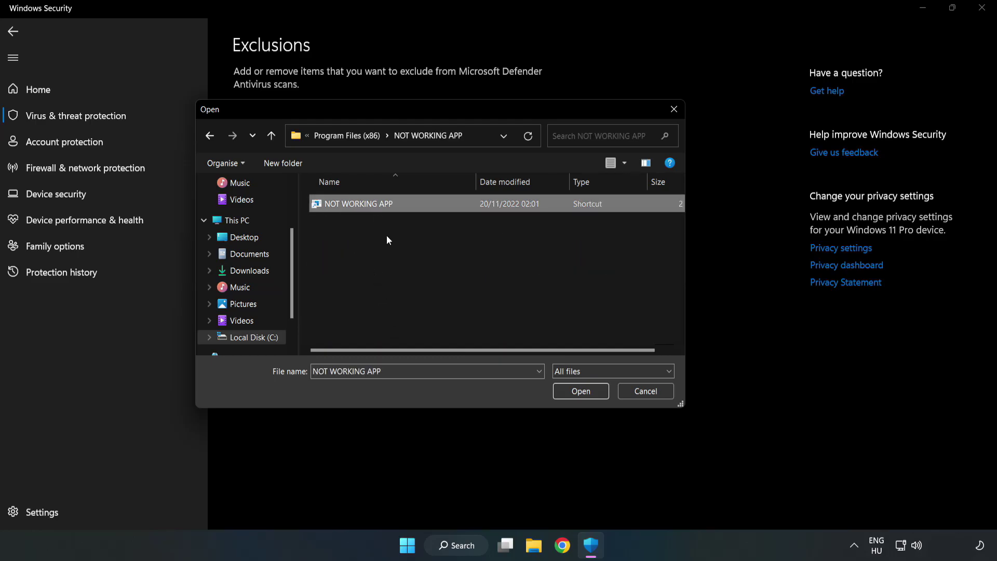
{"action": "left_click", "coordinate": [581, 392]}
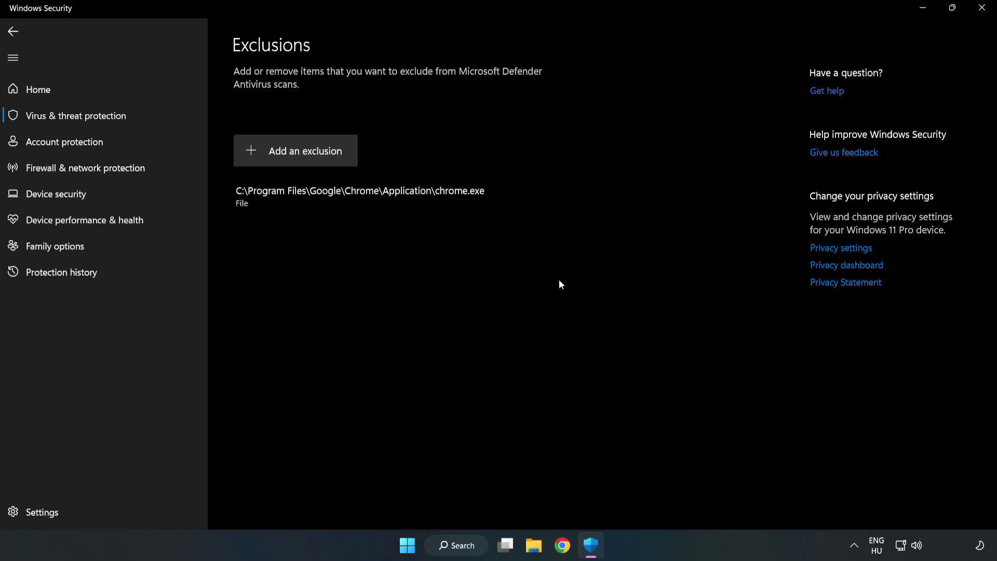
Step: Close Windows Security, leaving the desktop
{"action": "left_click", "coordinate": [982, 12]}
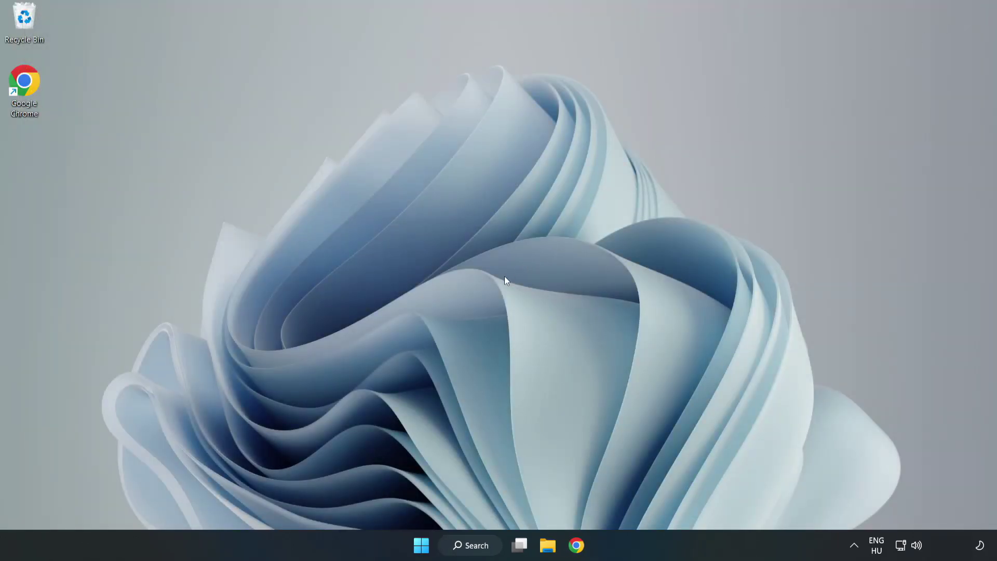
Step: Reveal the Start menu's power options so Restart is available for the PC
{"action": "left_click", "coordinate": [420, 545]}
{"action": "left_click", "coordinate": [660, 501]}
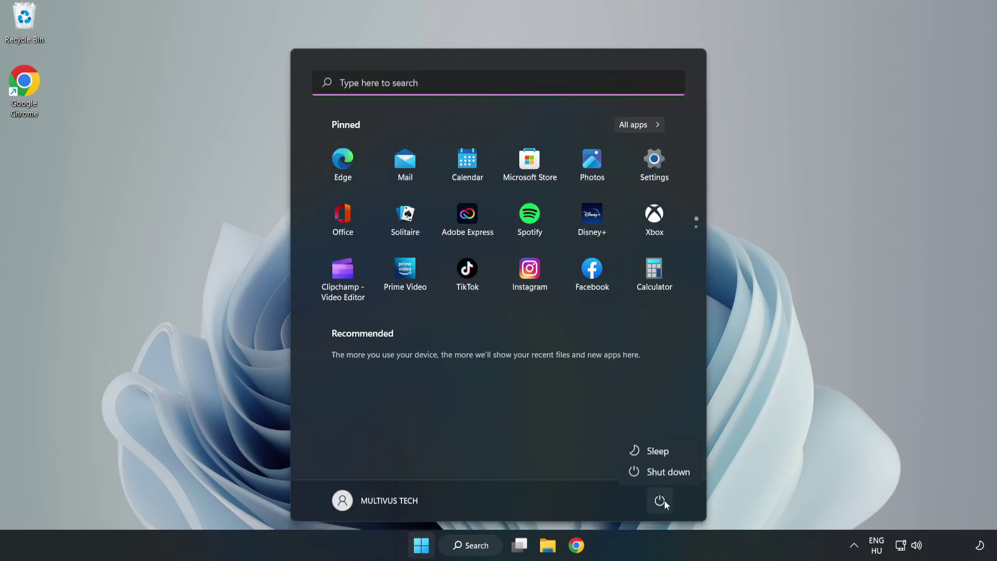